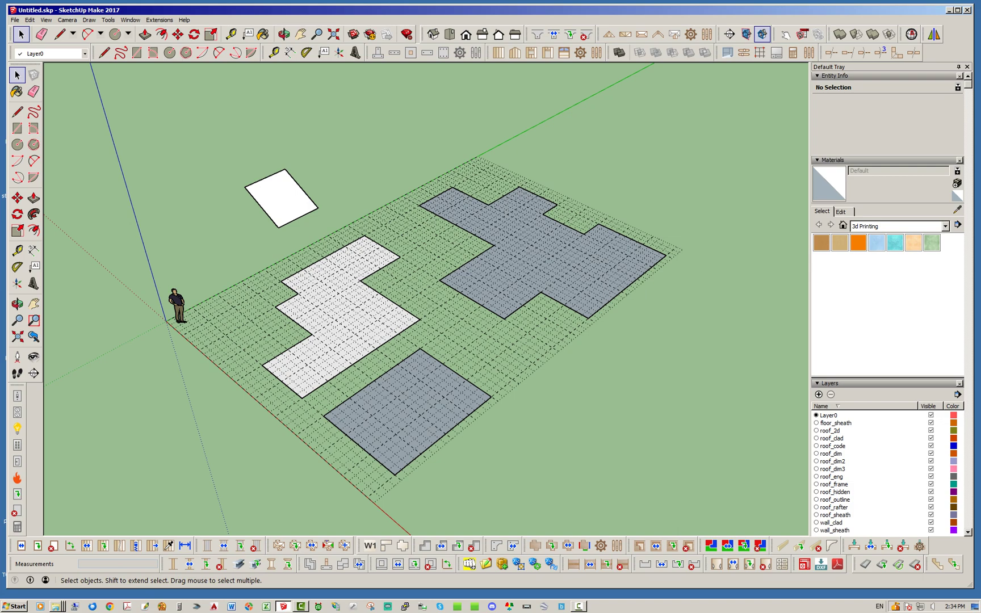
Set the default draw mode for complex roofs to Face in the Medeek Truss global settings and save them
middle_click_drag(426, 306, 425, 284)
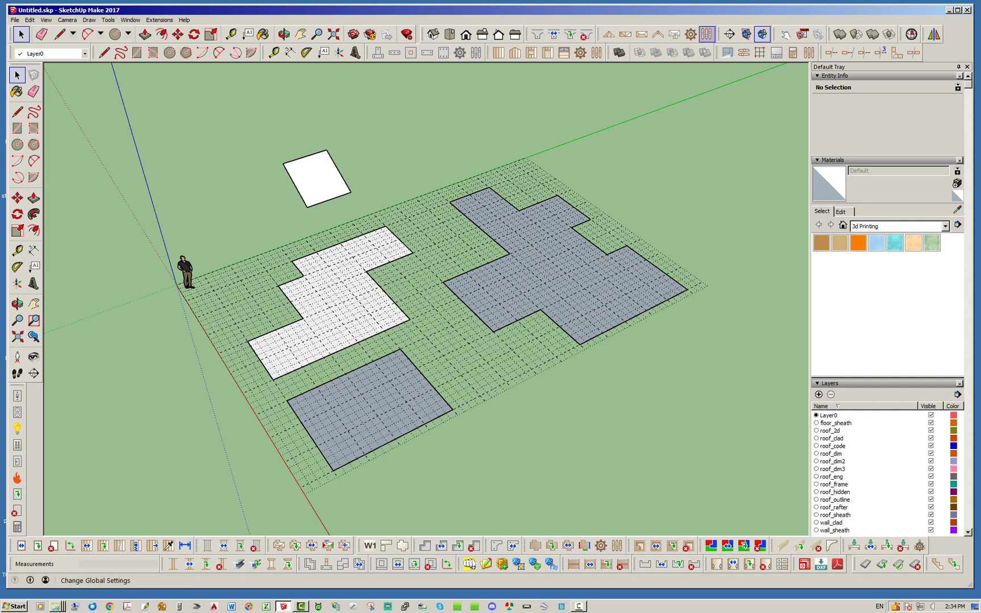
left_click(706, 34)
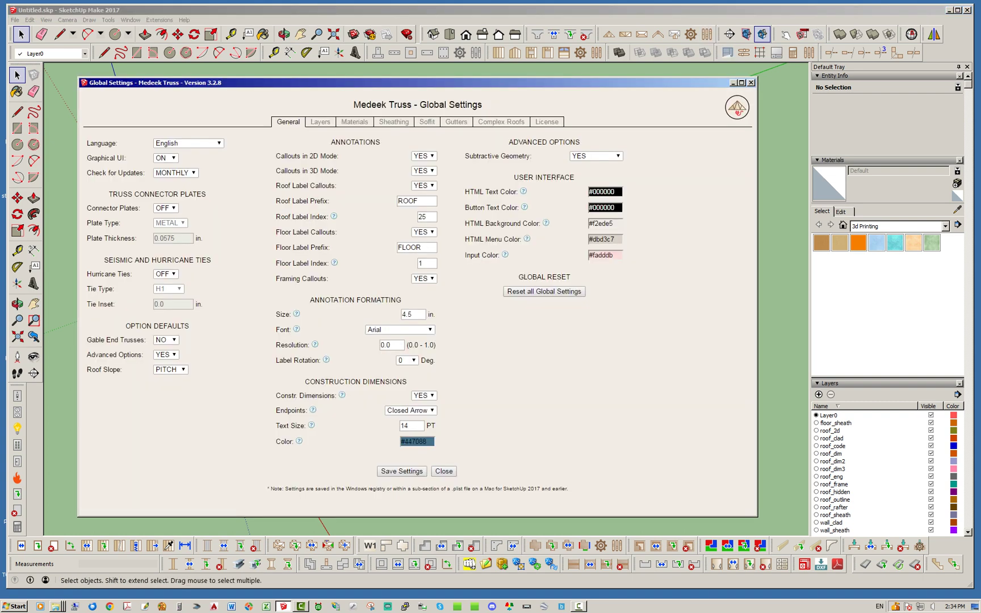
left_click(500, 122)
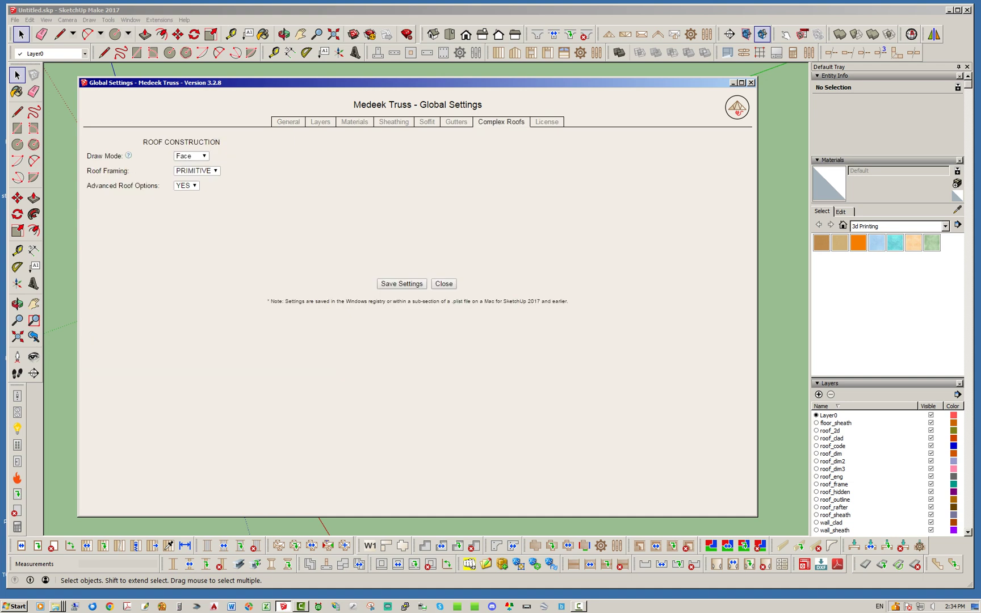
mouse_move(128, 156)
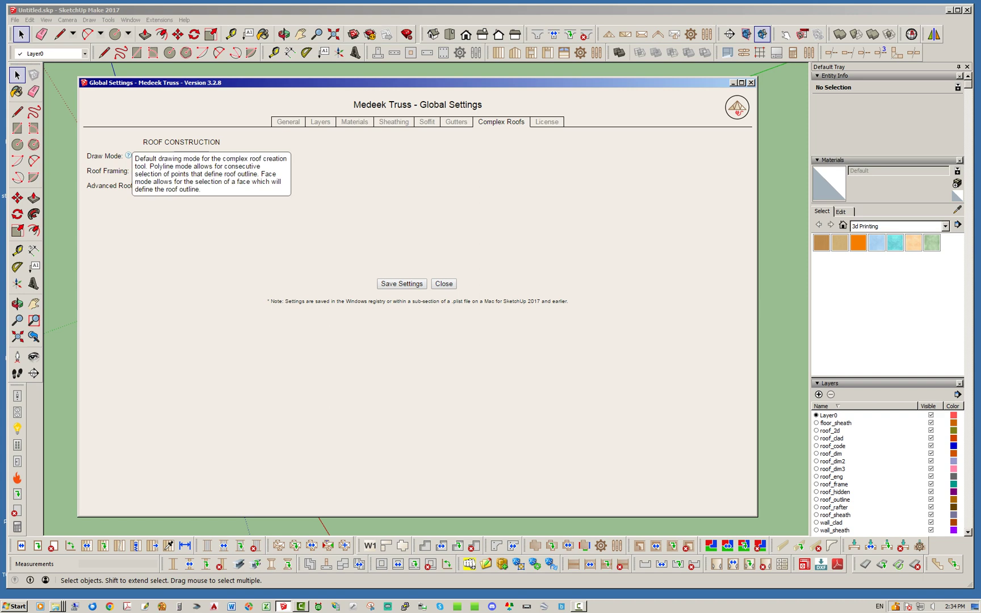
left_click(192, 155)
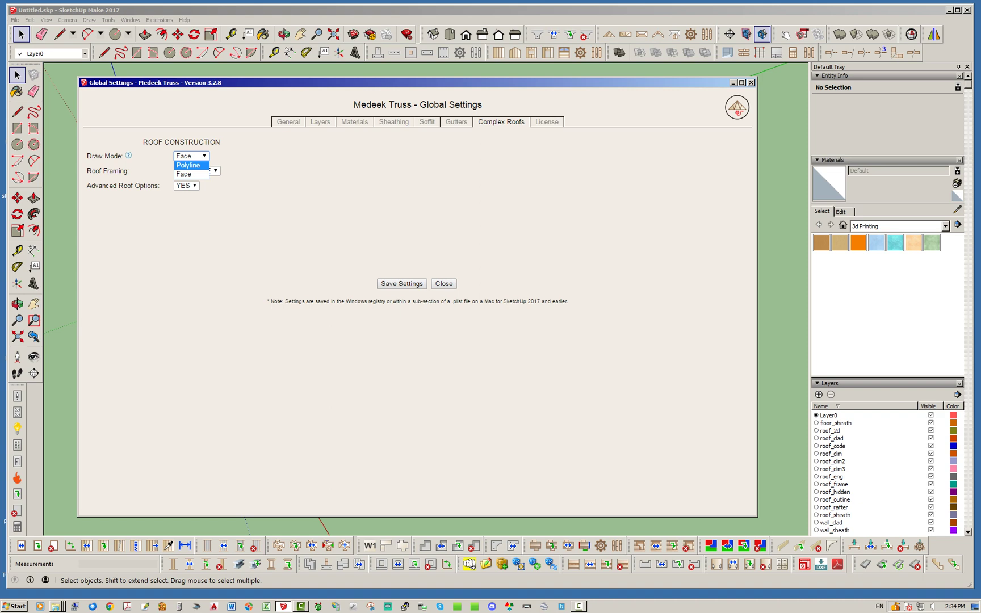
left_click(191, 173)
left_click(190, 156)
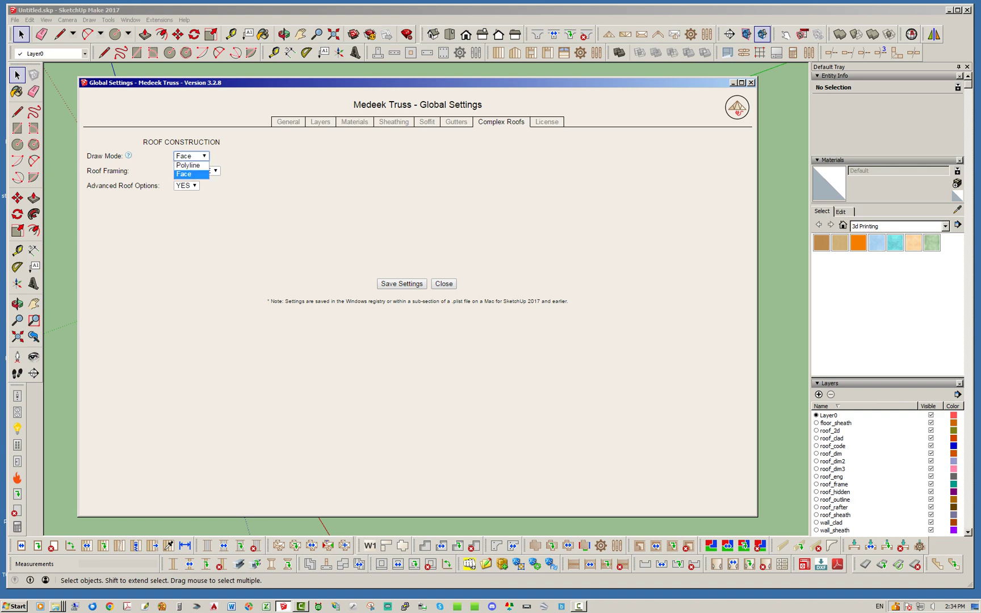
key("Escape")
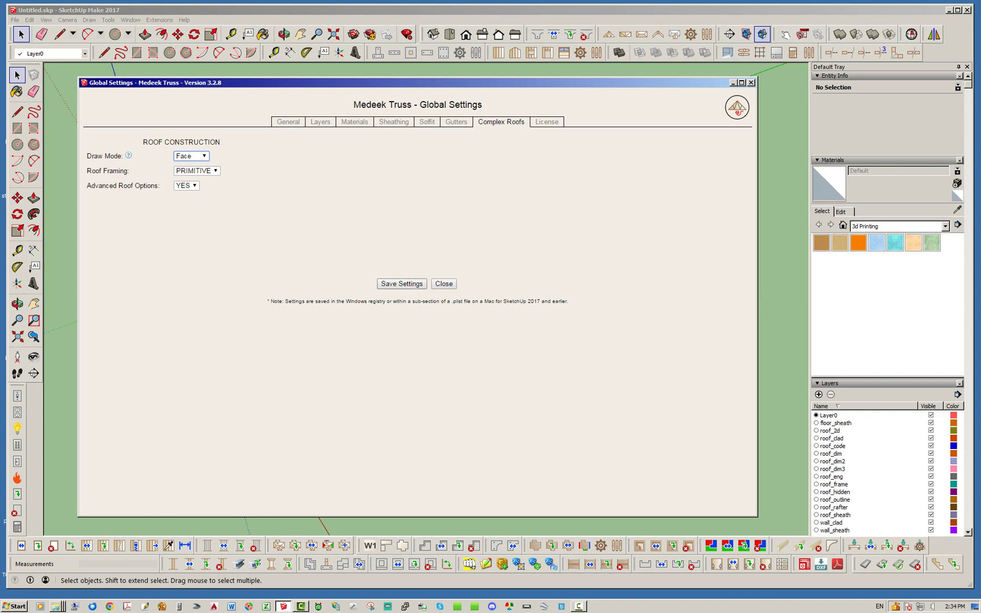
left_click(401, 283)
key("Tab")
key("Return")
Try outlining a complex rafter roof footprint point by point in polyline mode, beside the rectangular face
middle_click_drag(426, 299, 494, 310)
middle_click_drag(380, 318, 364, 318)
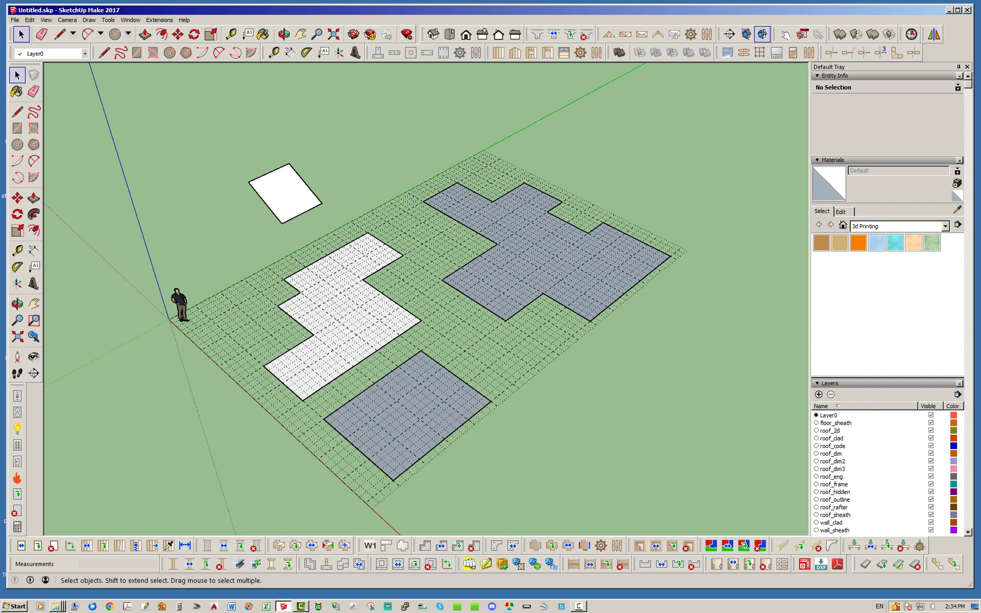
left_click(278, 545)
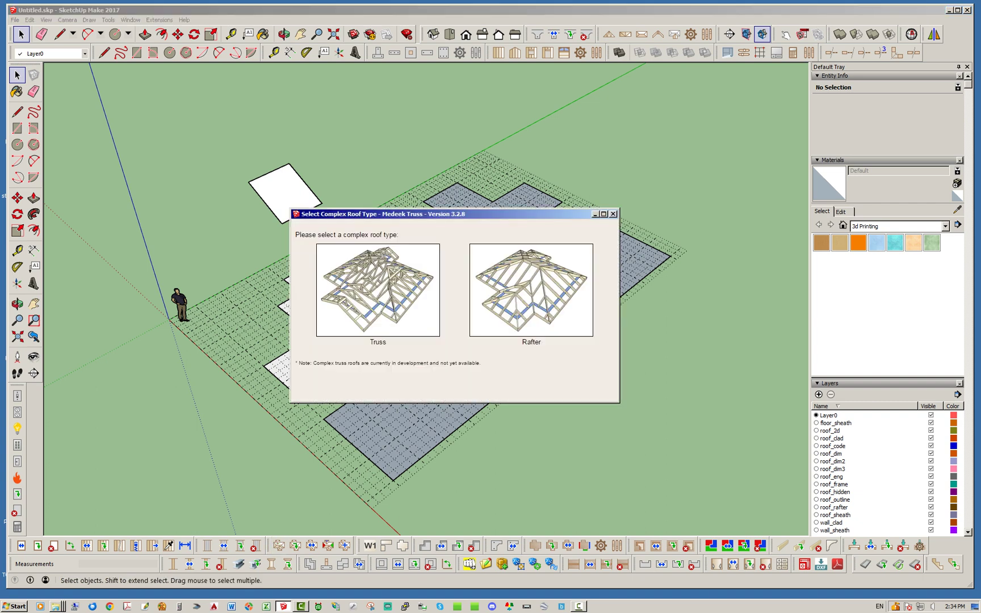
left_click(531, 289)
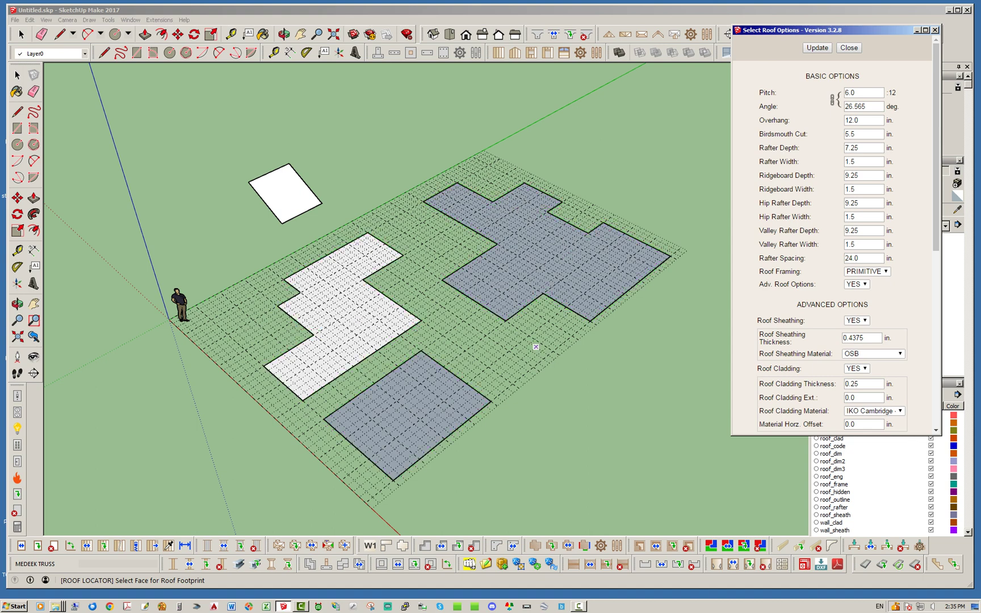
middle_click_drag(544, 359, 533, 361)
key("Tab")
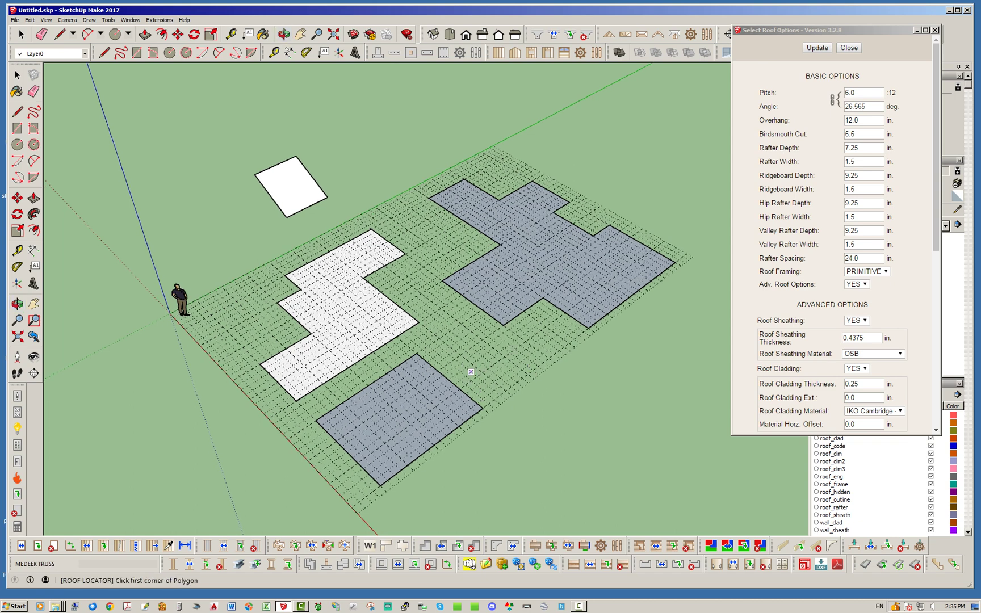
left_click(460, 355)
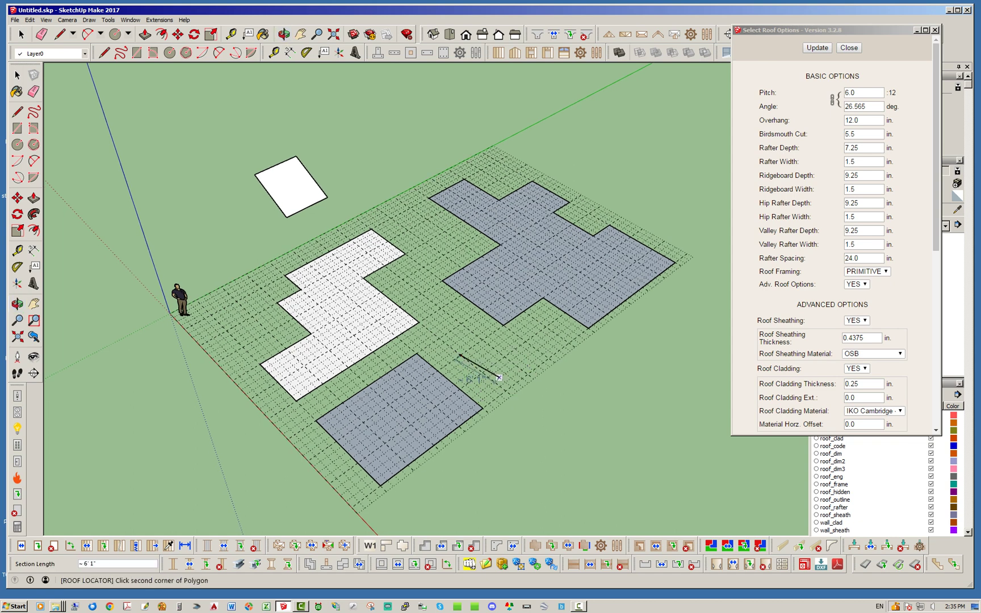
left_click(505, 391)
left_click(527, 374)
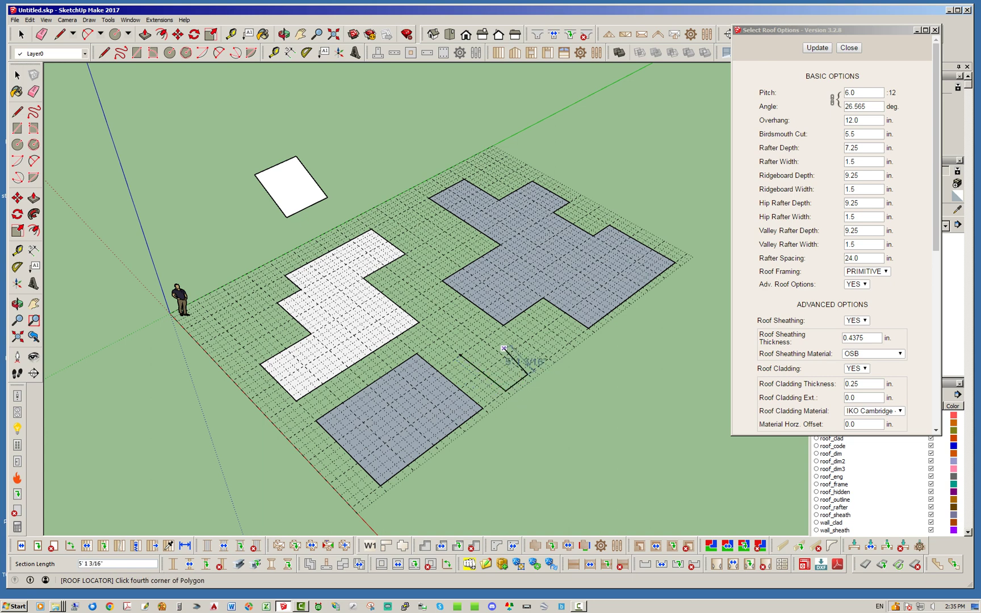
left_click(506, 358)
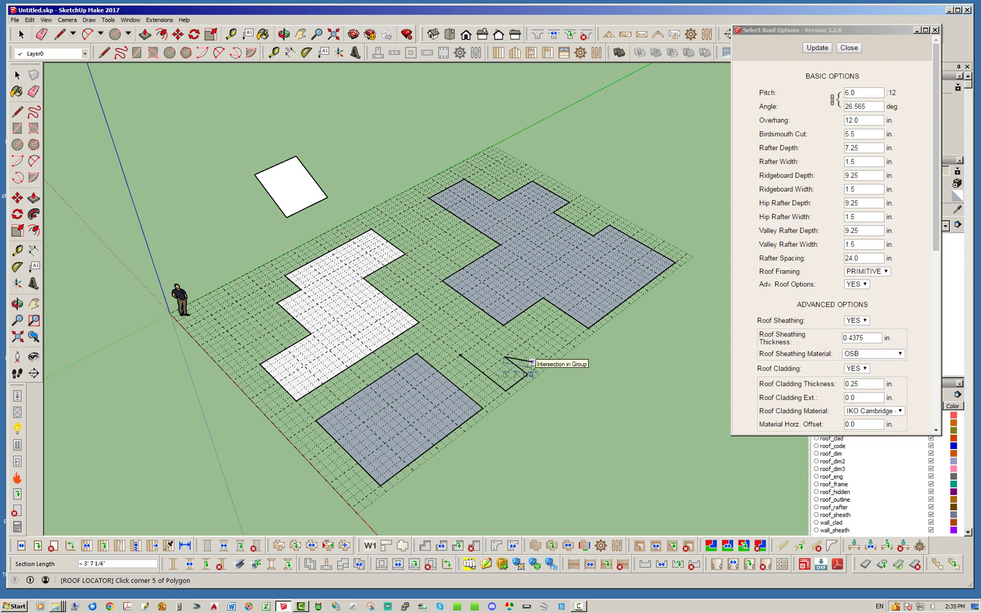
middle_click_drag(531, 361, 423, 392)
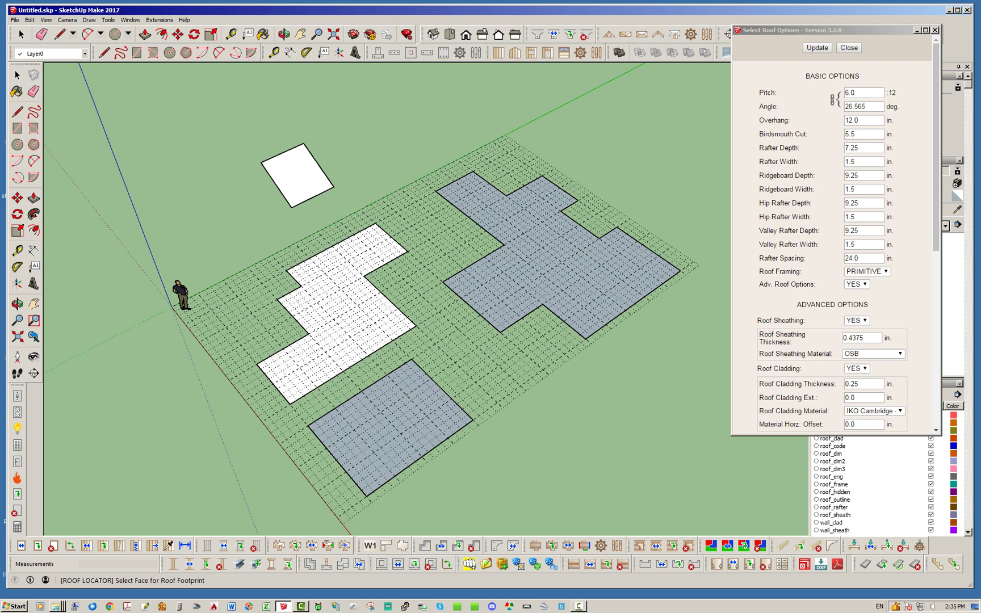
Generate complex rafter roofs from the grey rectangular face and the large irregular grey face in face mode
middle_click_drag(442, 444, 500, 430)
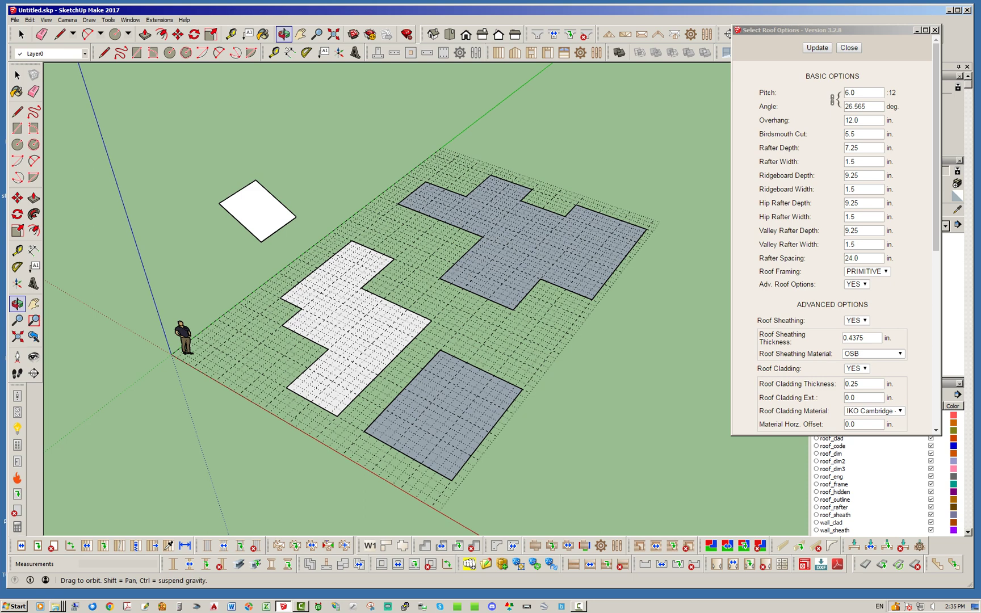
left_click(449, 404)
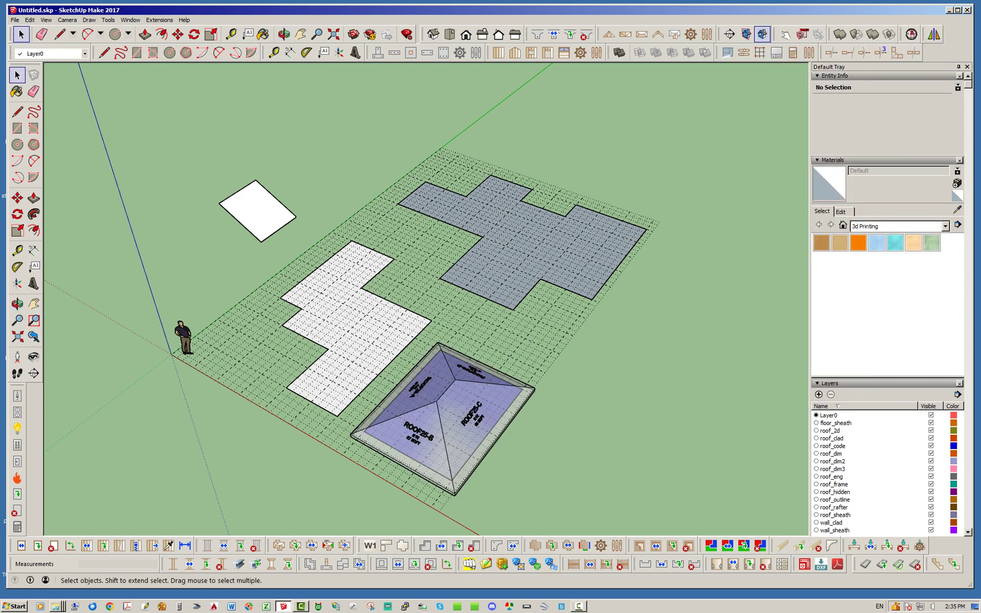
left_click(295, 546)
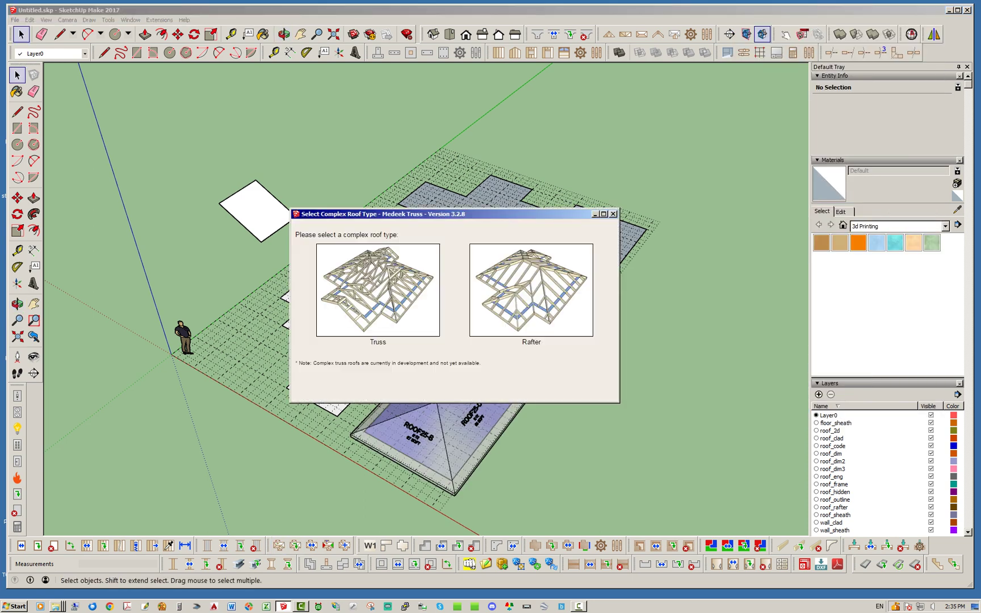
left_click(376, 284)
left_click(557, 234)
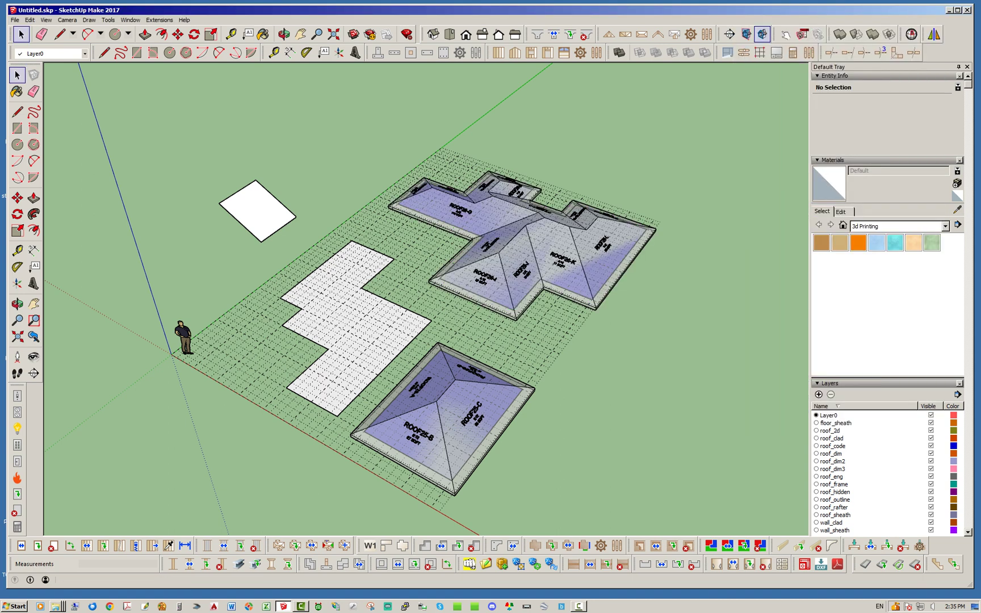
Generate a complex rafter roof from the white stepped footprint face
left_click(278, 546)
left_click(376, 284)
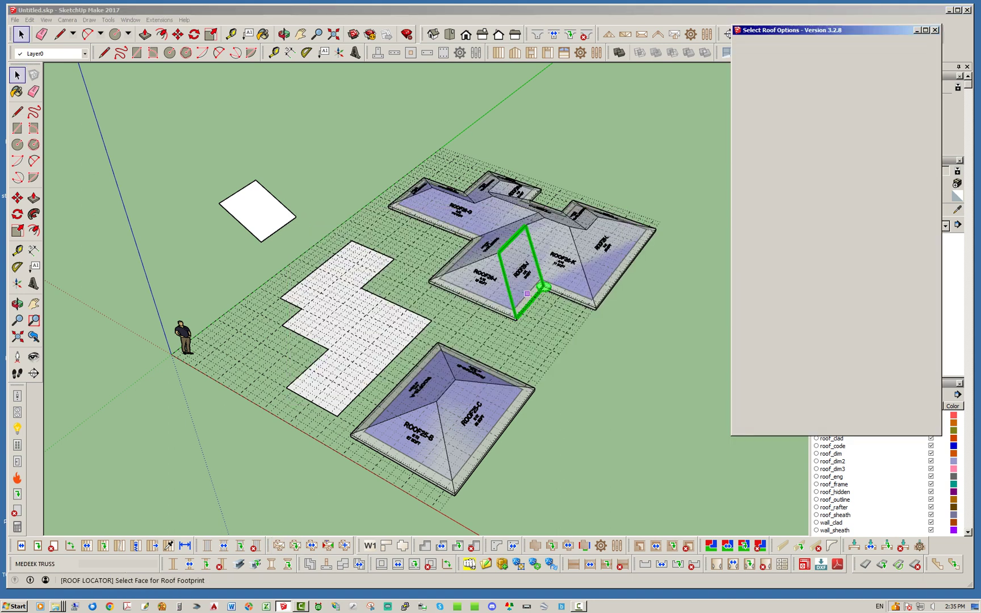
left_click(380, 334)
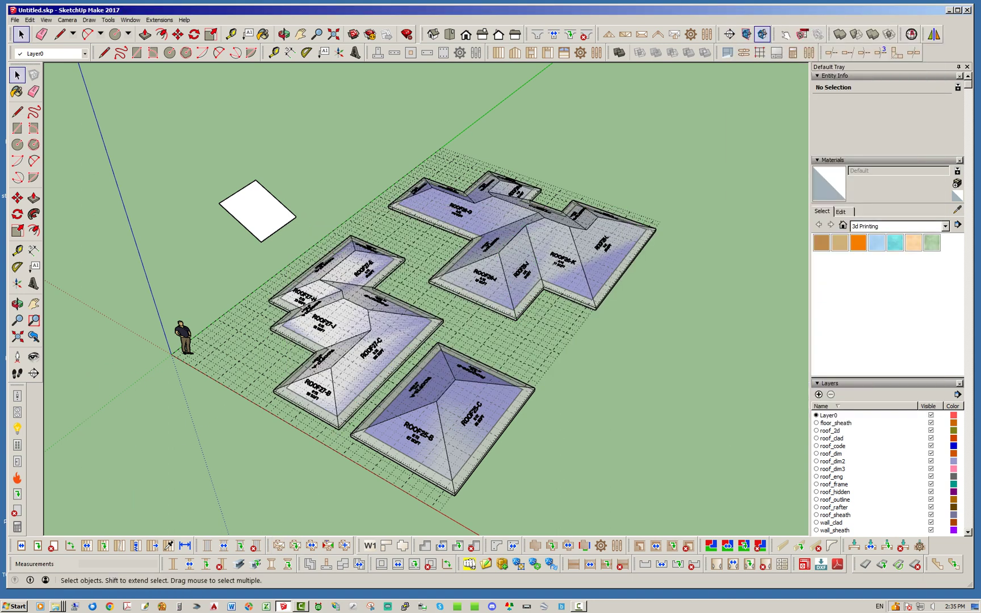
Delete all three generated roofs while keeping their footprint faces
middle_click_drag(380, 335, 312, 337)
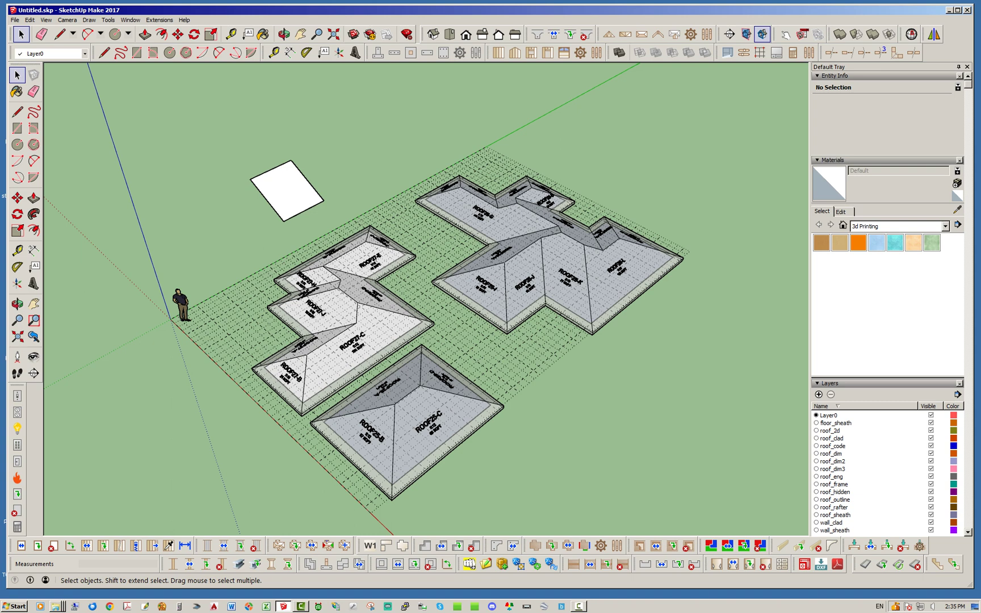
left_click(339, 318)
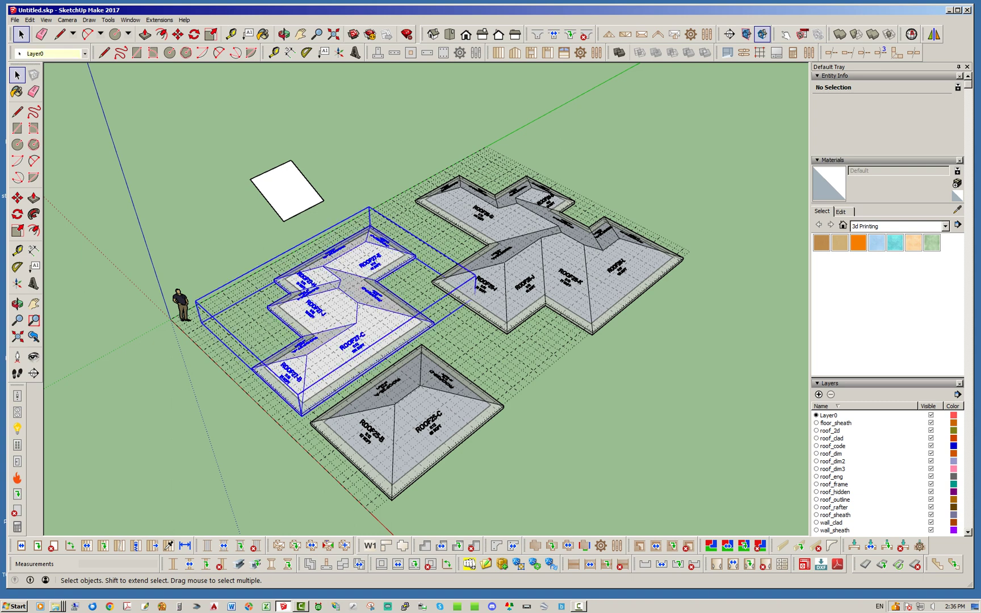
key("Delete")
left_click(534, 267)
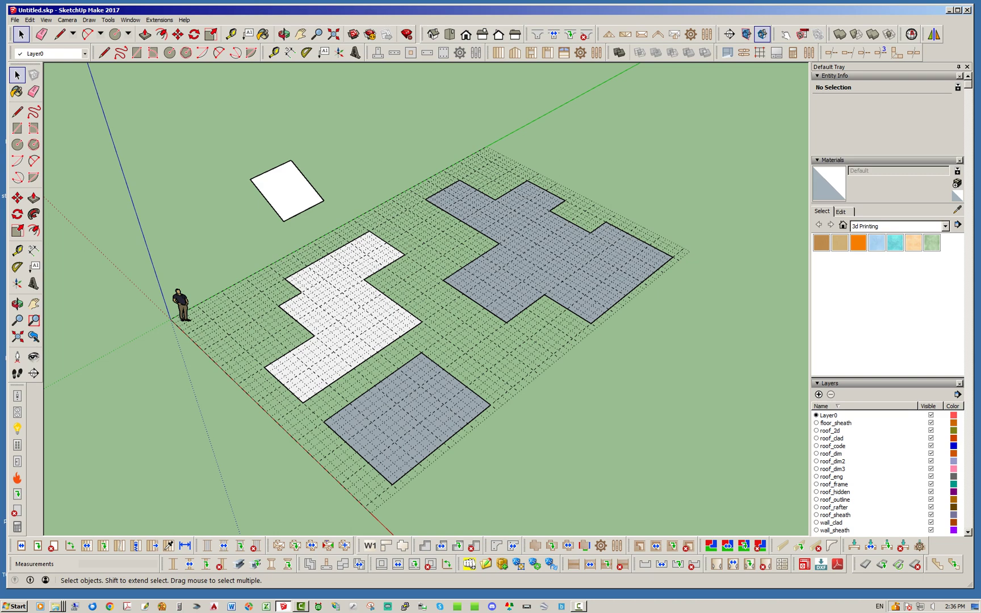
Generate a complex rafter roof on the white stepped face, starting from the outer corner of the wing nearest the red axis
left_click(278, 545)
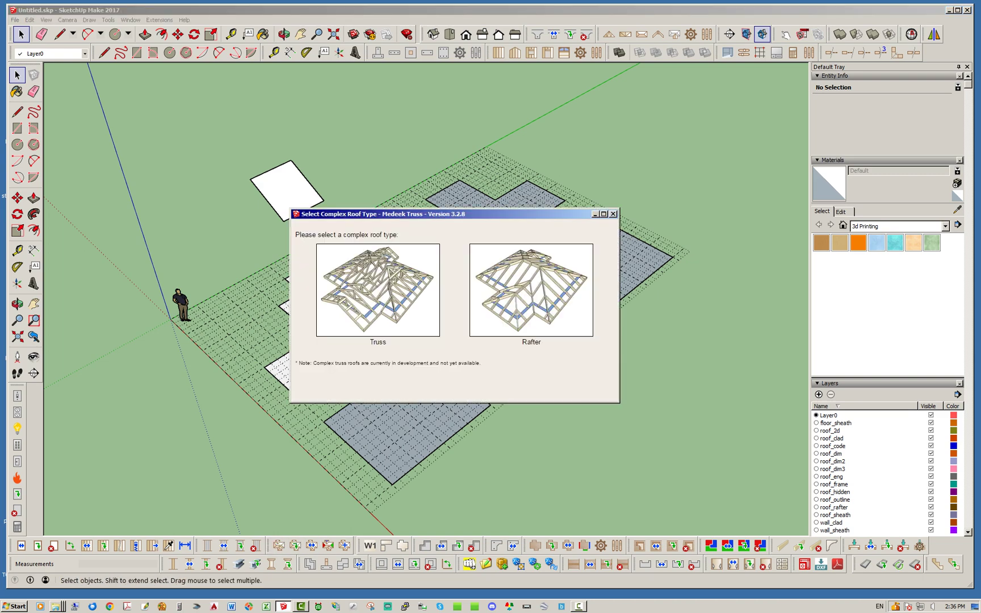
left_click(531, 289)
middle_click_drag(449, 465, 511, 445)
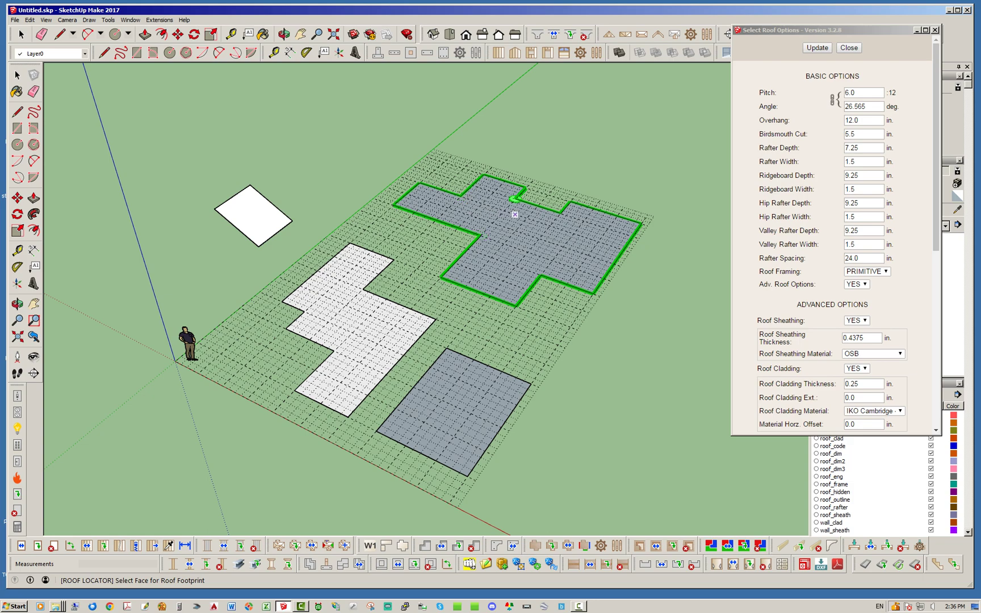
scroll(364, 378, "up", 3)
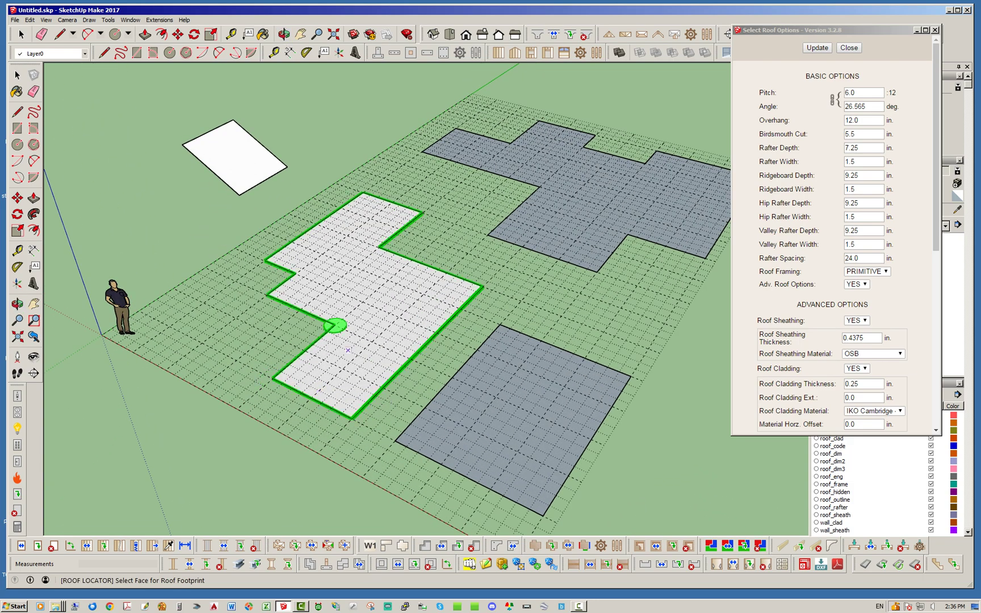
middle_click_drag(349, 355, 345, 379)
middle_click_drag(364, 321, 340, 339)
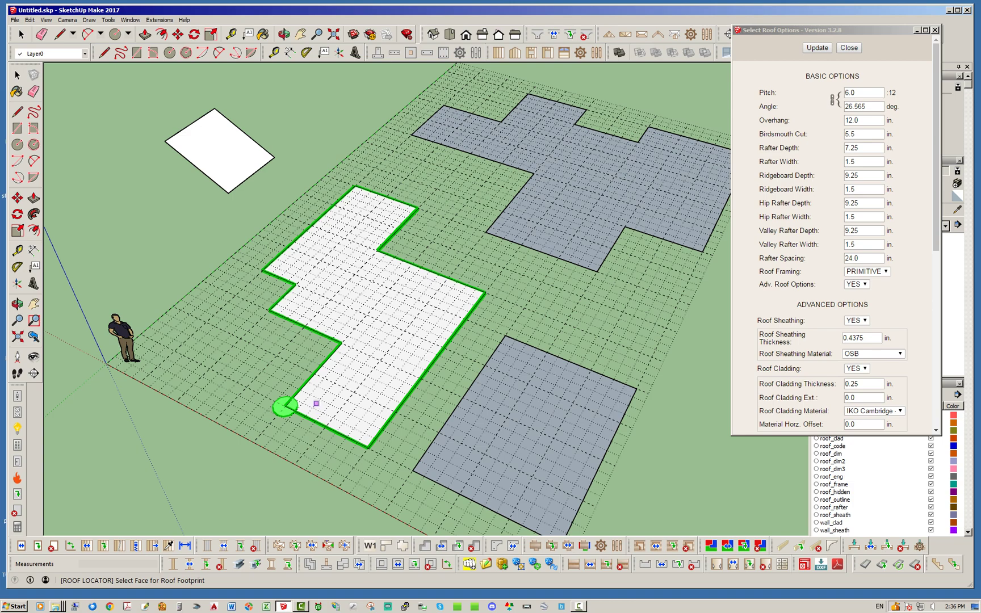
left_click(317, 404)
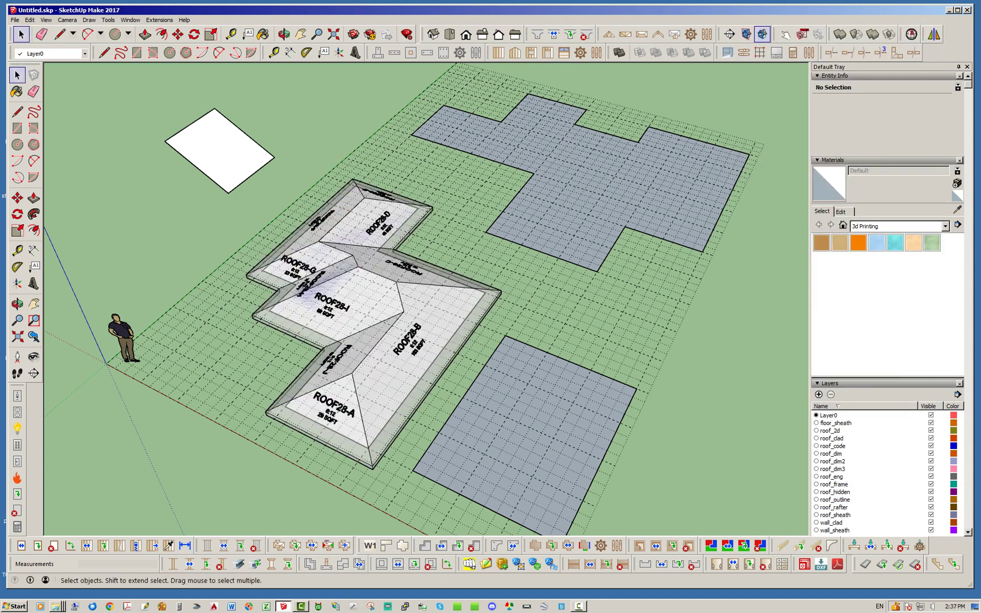
Inspect the plane labels of the roof on the white stepped footprint and delete that roof
scroll(316, 404, "up", 1)
scroll(327, 396, "up", 4)
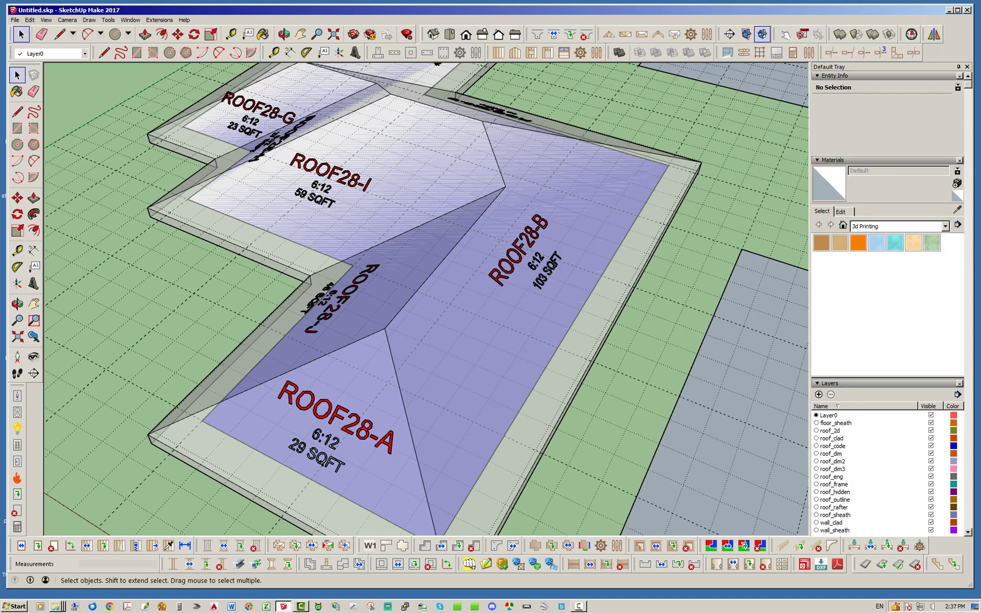
scroll(318, 404, "down", 2)
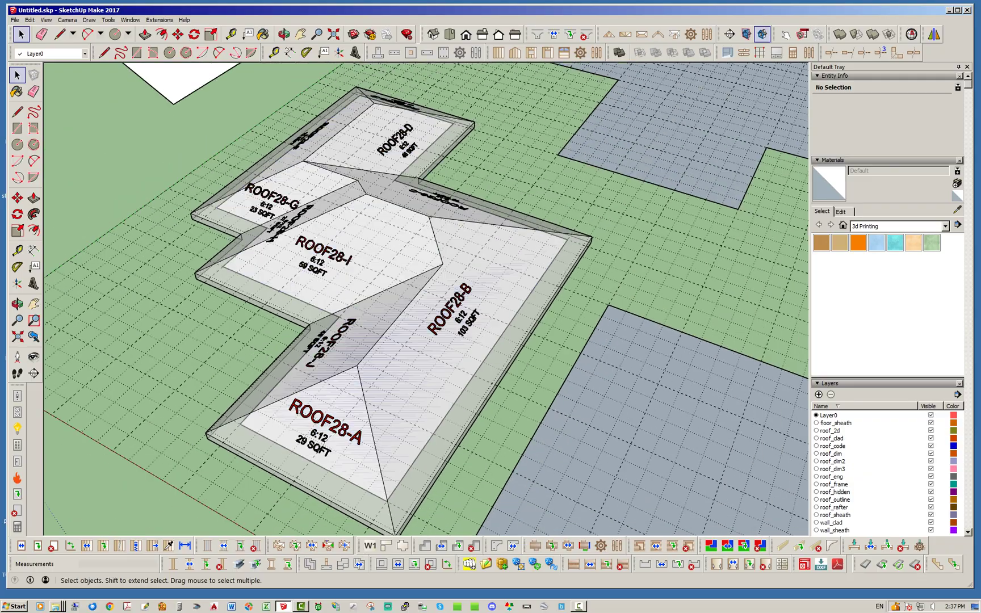
middle_click_drag(318, 341, 409, 358)
left_click(408, 358)
key("Delete")
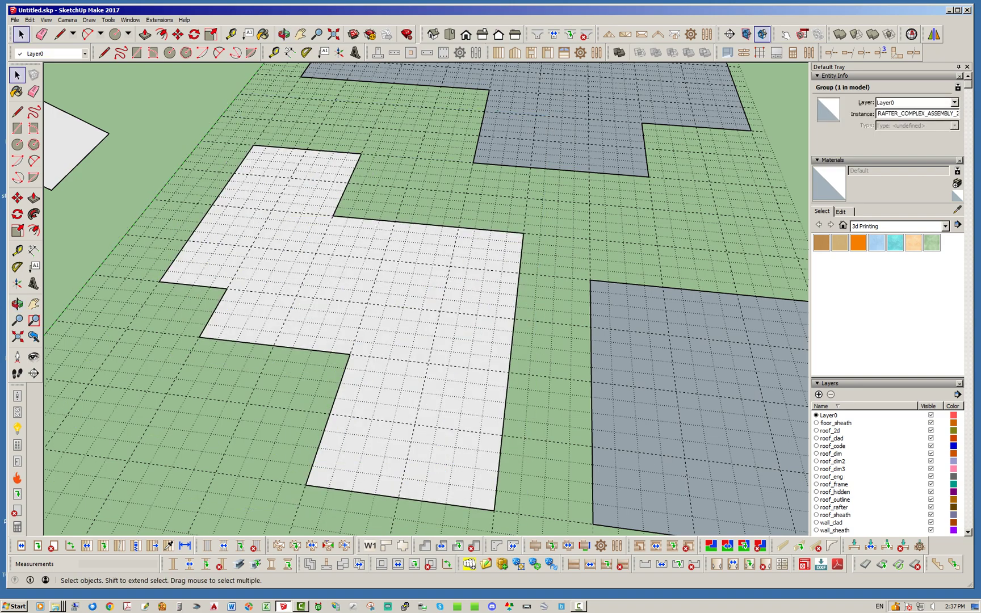
Generate the white face's rafter roof again, starting from the inside corner beside the wing farthest from the red axis
left_click(278, 545)
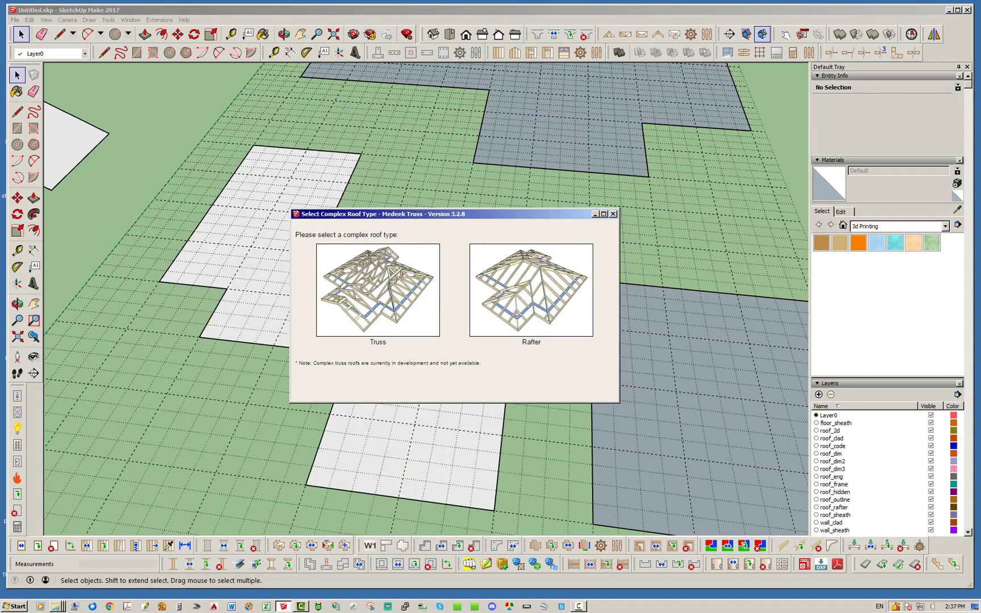
left_click(532, 292)
middle_click_drag(421, 315, 117, 386)
middle_click_drag(459, 250, 364, 243)
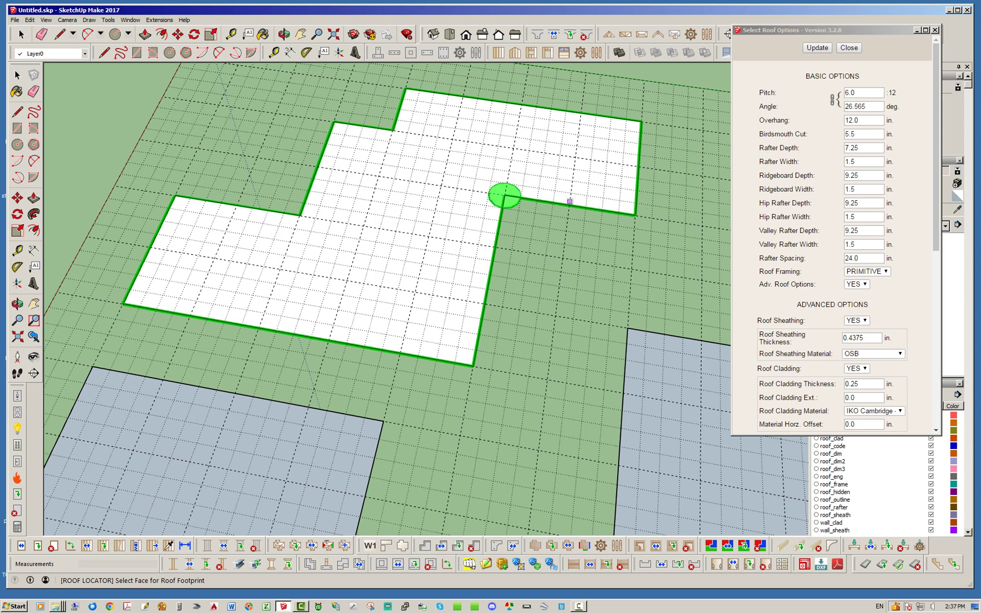
left_click(519, 179)
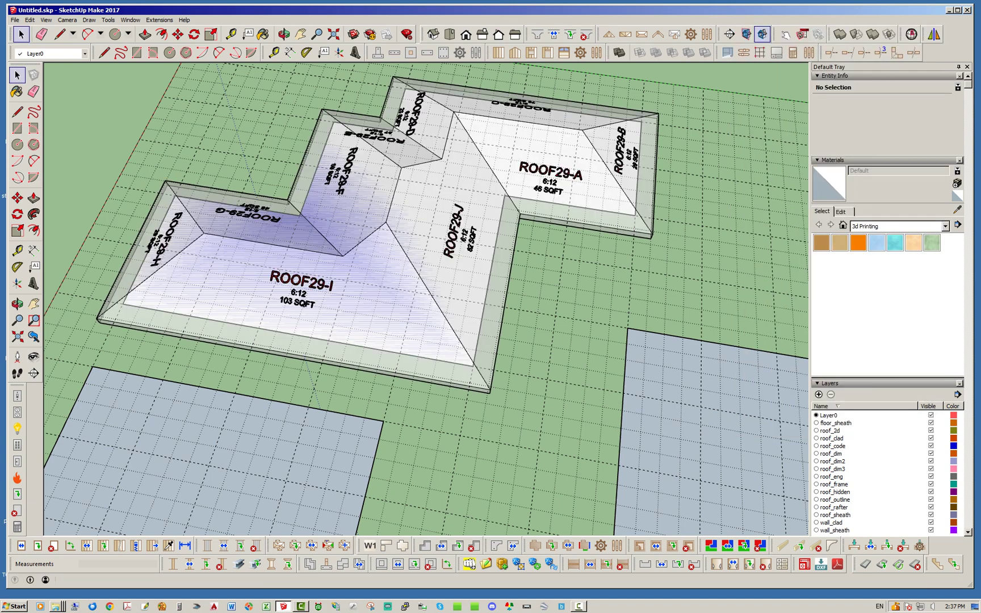
Generate a complex rafter roof on the rectangular grey face, starting from its corner nearest the origin
middle_click_drag(519, 178, 409, 182)
scroll(620, 244, "up", 3)
scroll(489, 261, "down", 2)
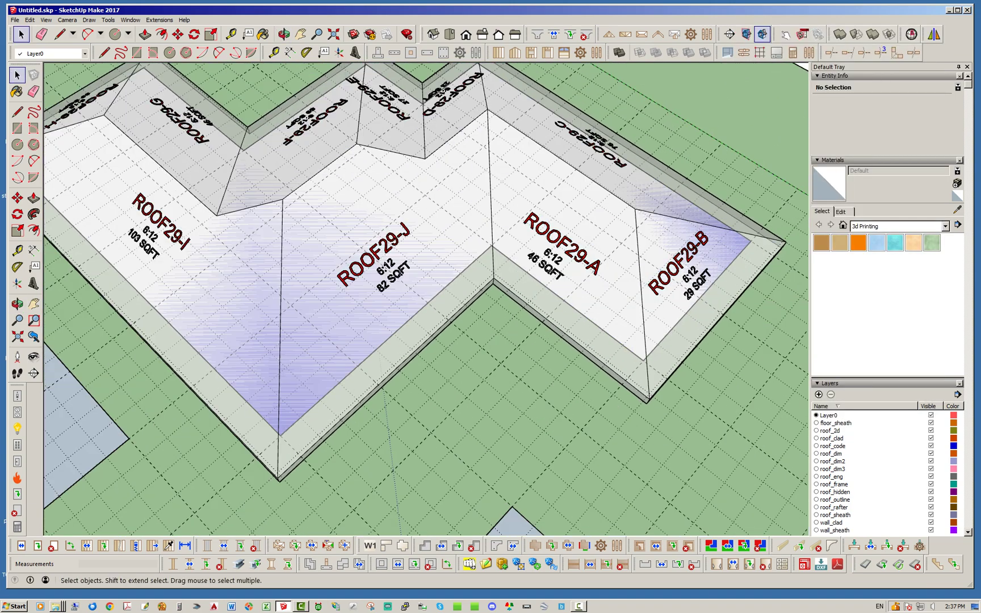
scroll(395, 245, "down", 4)
middle_click_drag(256, 397, 522, 340)
scroll(372, 368, "down", 2)
scroll(494, 500, "up", 5)
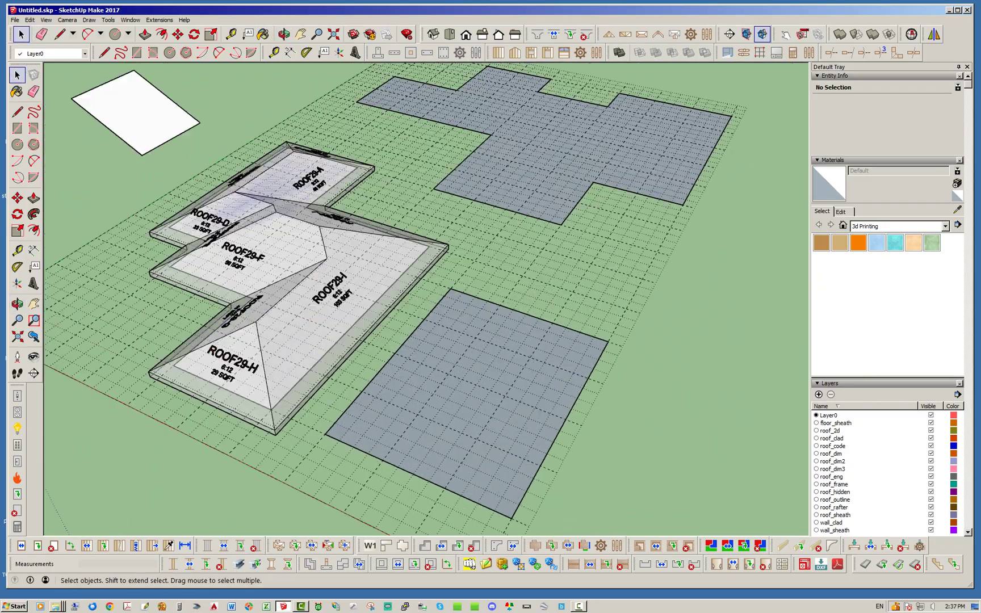
left_click(278, 546)
left_click(377, 285)
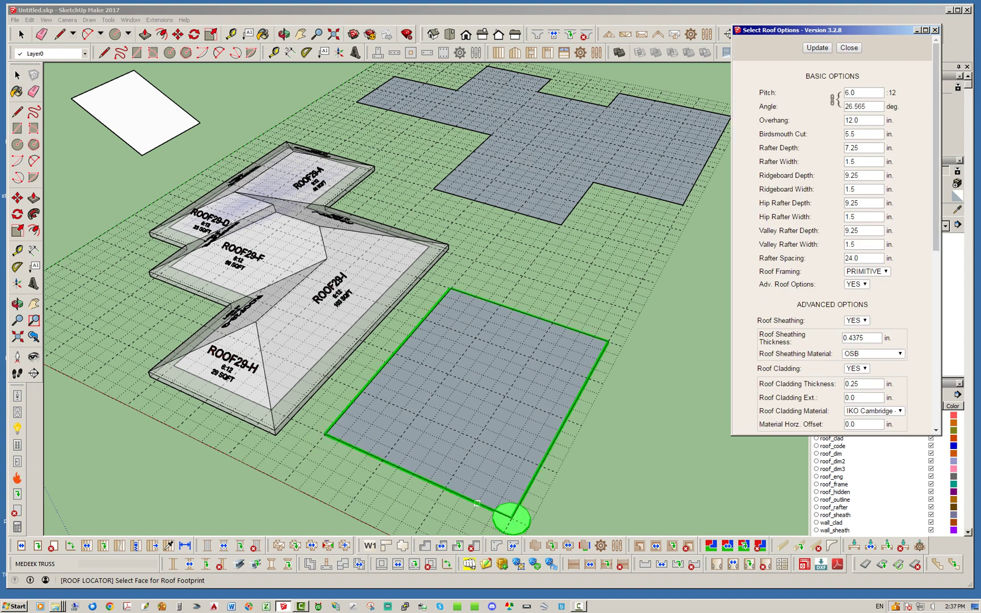
left_click(348, 429)
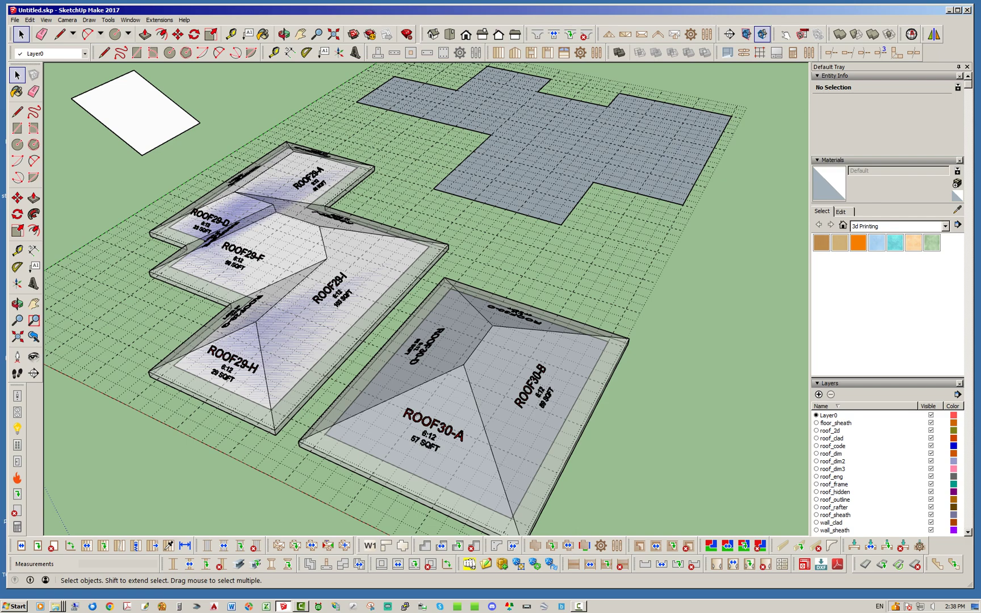
Generate a complex rafter roof on the large multi-wing grey face, starting from the inside corner on the side away from the green axis
scroll(415, 321, "down", 4)
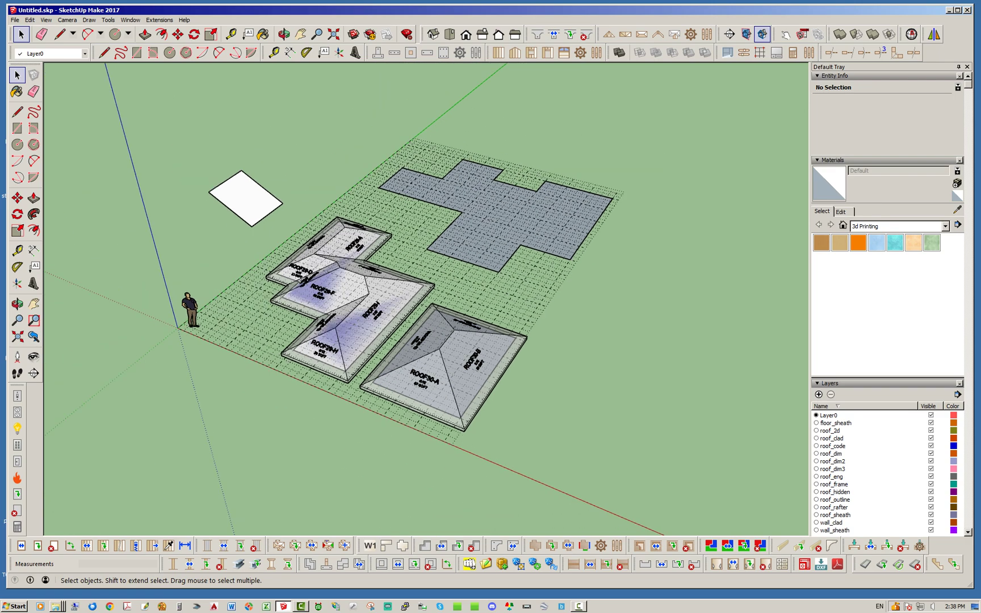
middle_click_drag(414, 321, 317, 318)
scroll(210, 340, "down", 2)
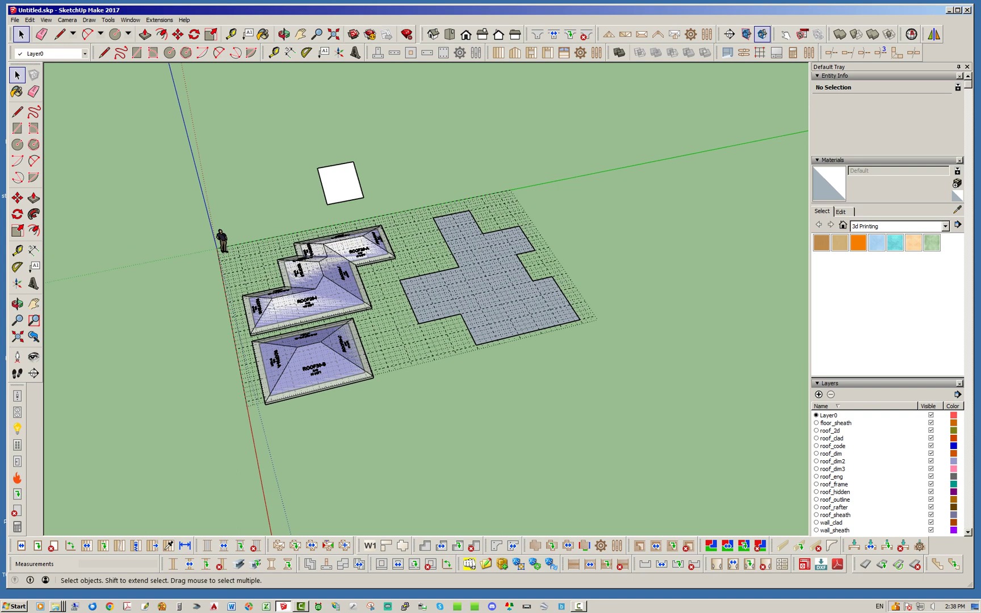
left_click(278, 546)
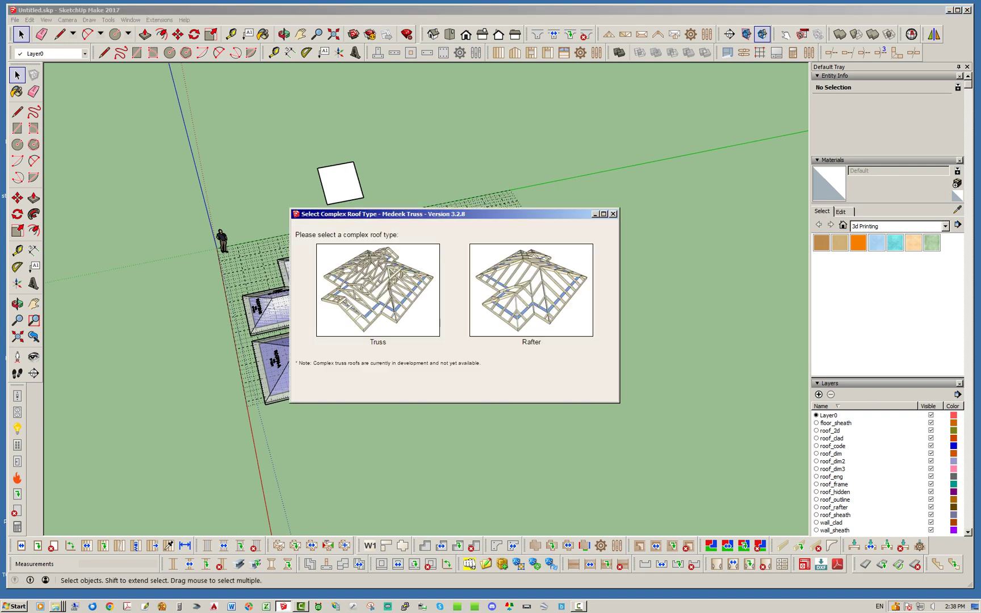
left_click(576, 286)
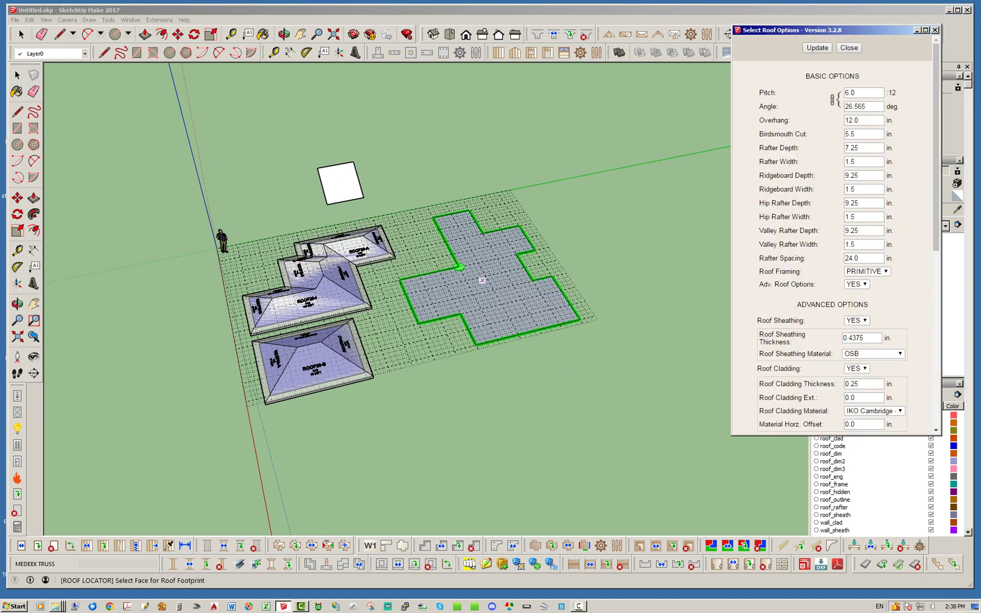
left_click(474, 307)
left_click(460, 314)
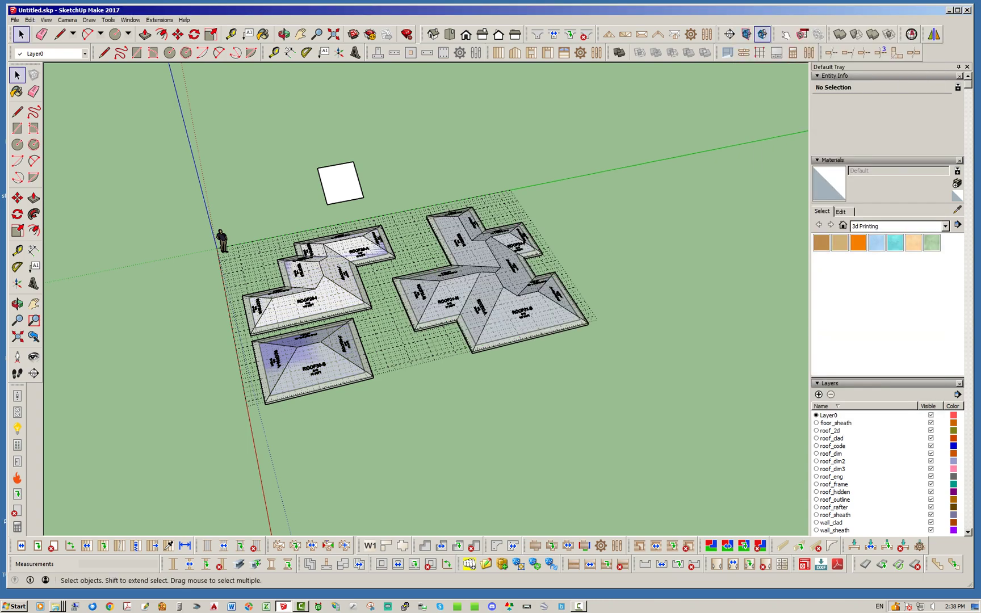
Examine the plane labels of the roof on the large multi-wing footprint and compare the three generated roofs
middle_click_drag(397, 289, 478, 250)
scroll(478, 250, "up", 4)
scroll(523, 319, "down", 10)
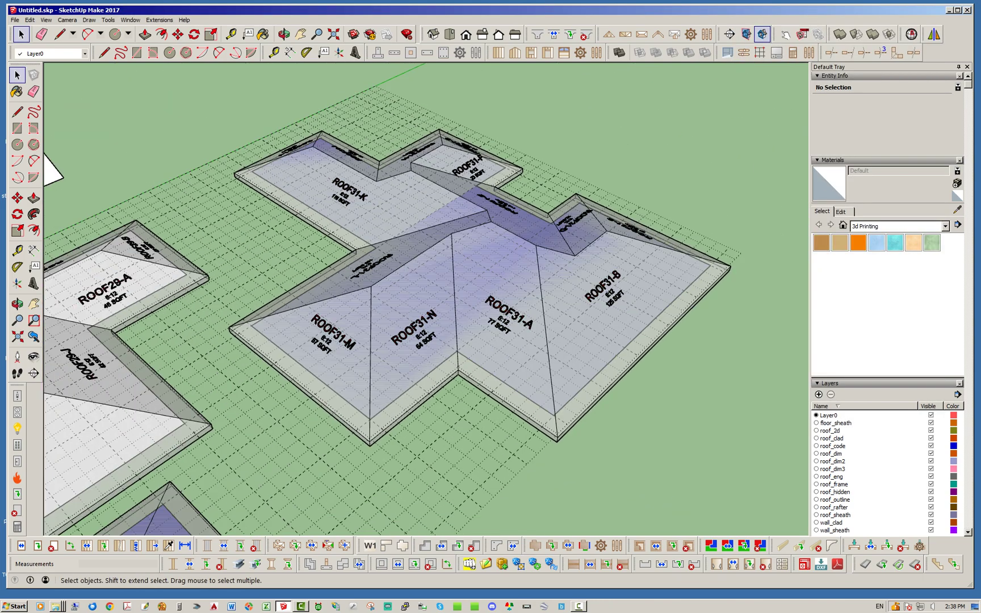
middle_click_drag(522, 319, 454, 352)
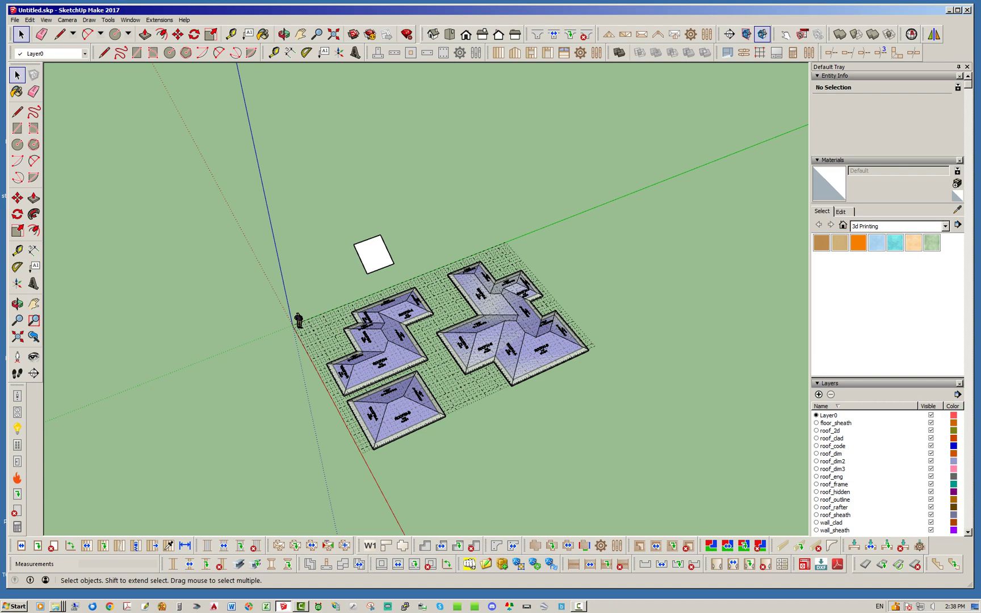
middle_click_drag(321, 287, 369, 304)
scroll(369, 304, "up", 3)
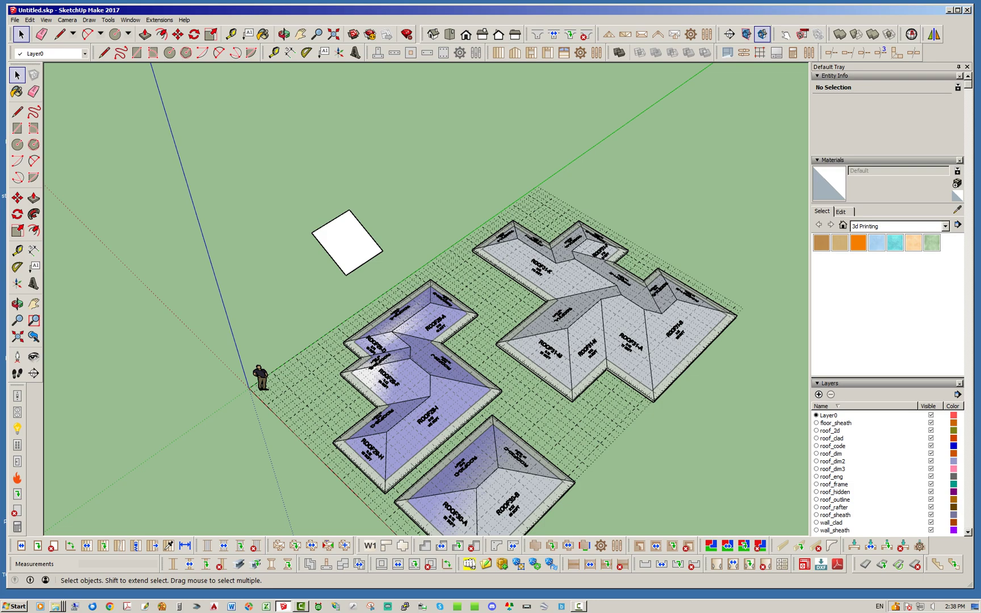
middle_click_drag(397, 318, 369, 294)
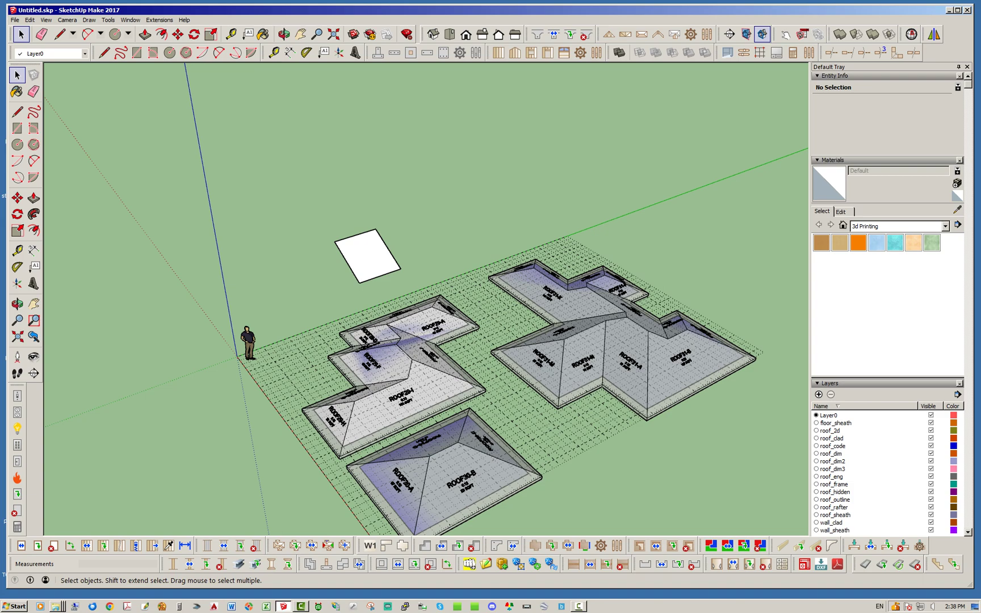
middle_click_drag(397, 304, 410, 316)
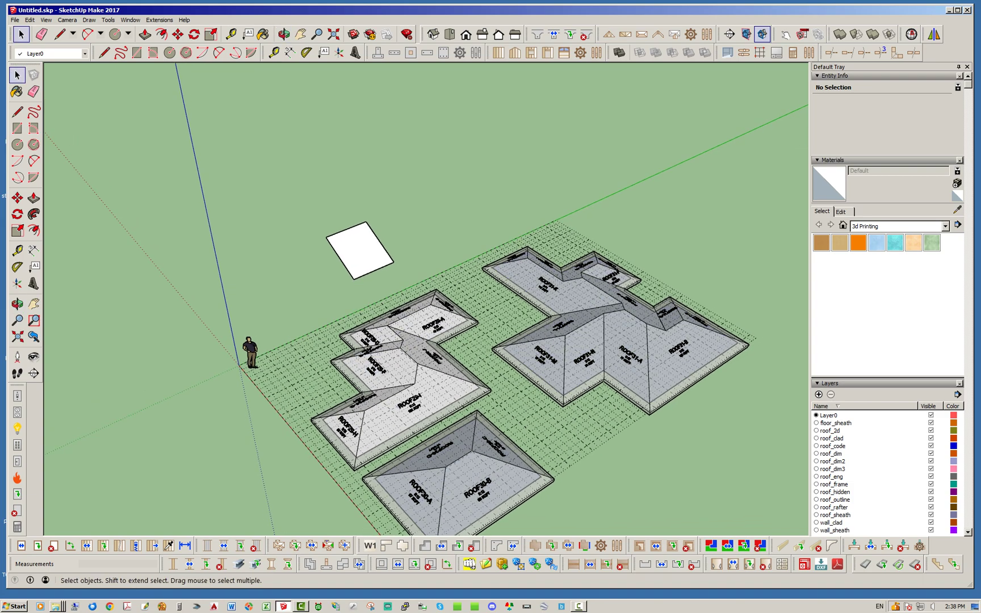
scroll(670, 414, "down", 1)
scroll(428, 292, "up", 3)
scroll(448, 298, "down", 5)
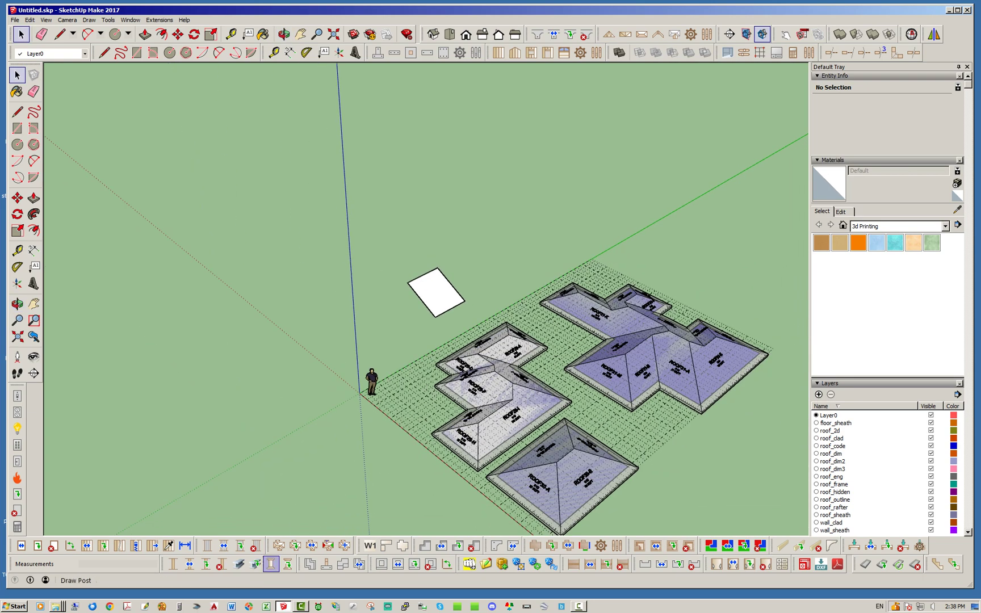
Try the separate white face off the grid as the footprint of a complex rafter roof, previewing its starting corners, and cancel the command
left_click(278, 545)
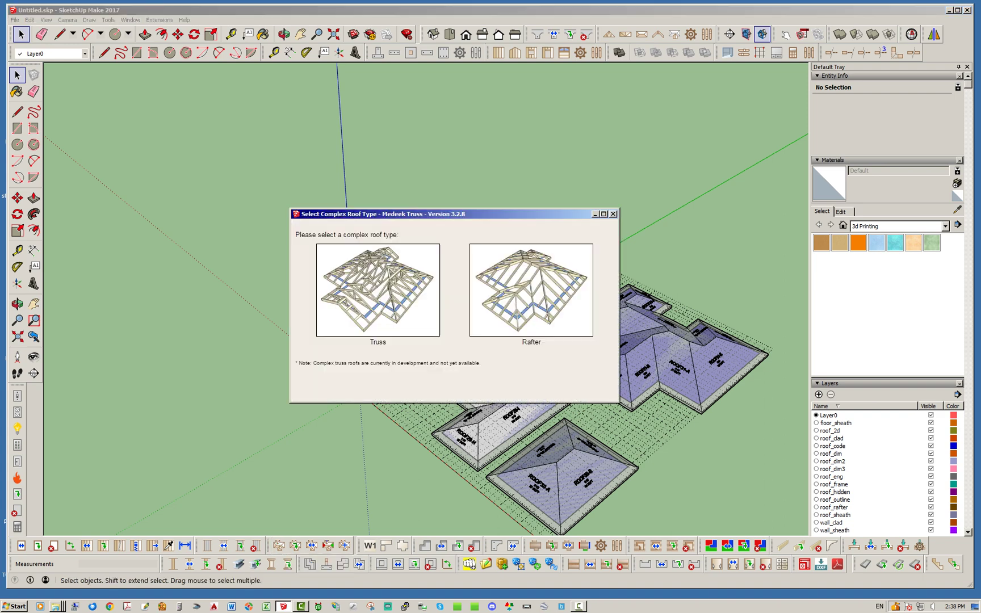
left_click(532, 291)
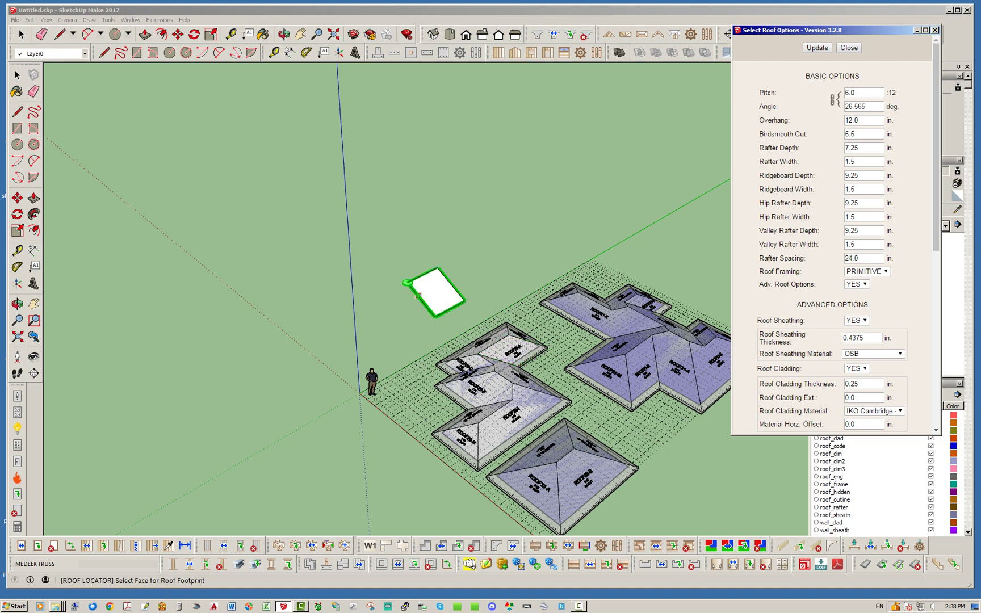
scroll(445, 299, "up", 5)
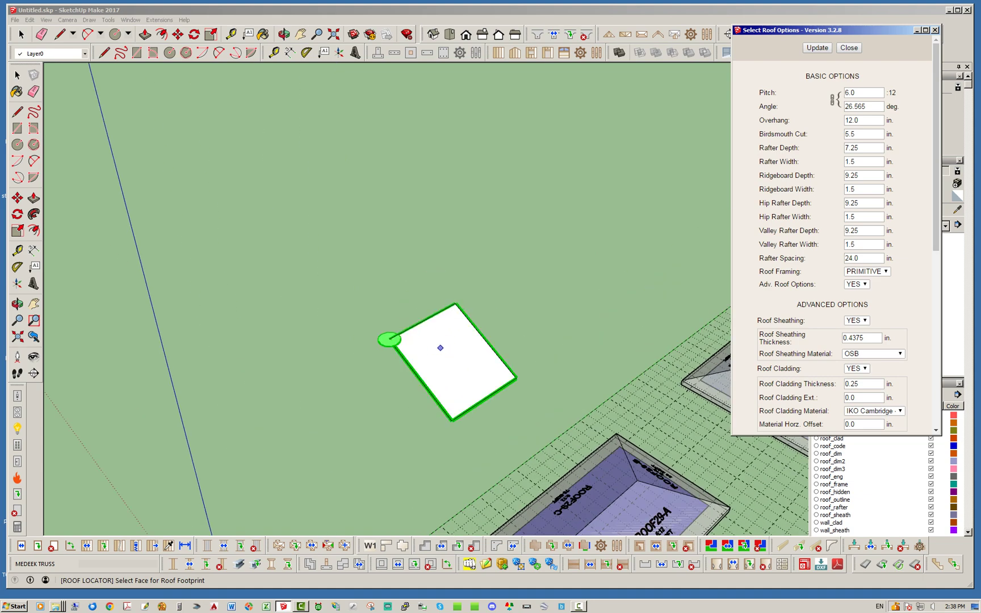
middle_click_drag(457, 386, 379, 382)
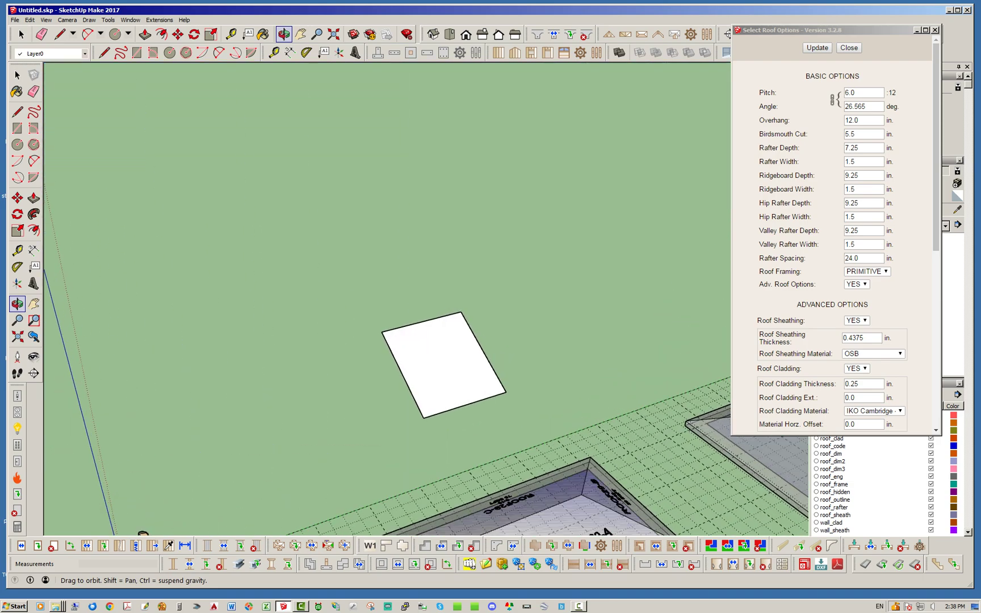
scroll(370, 288, "down", 4)
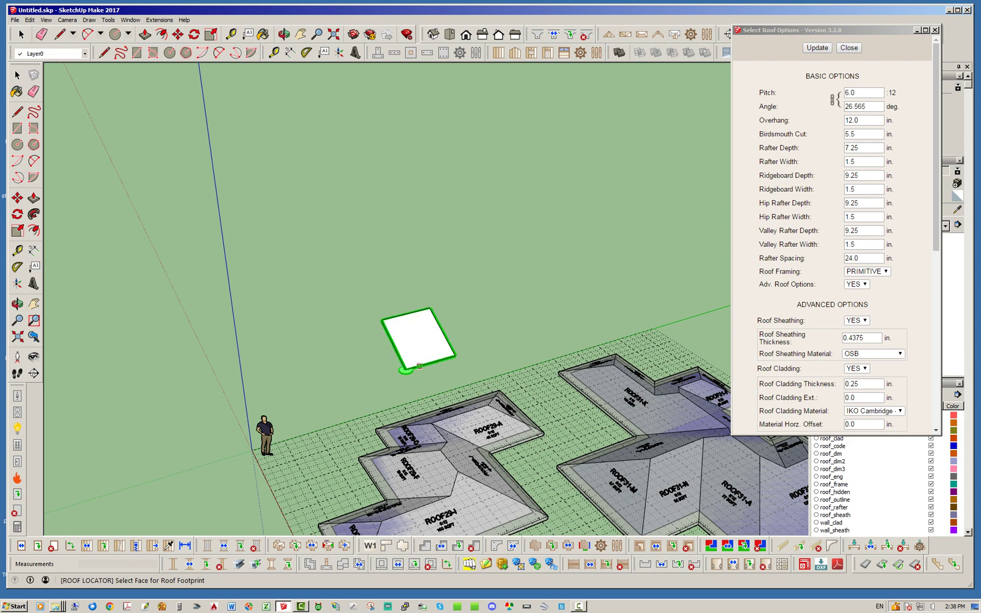
scroll(396, 372, "down", 3)
middle_click_drag(432, 499, 539, 500)
scroll(545, 446, "up", 3)
middle_click_drag(511, 400, 469, 406)
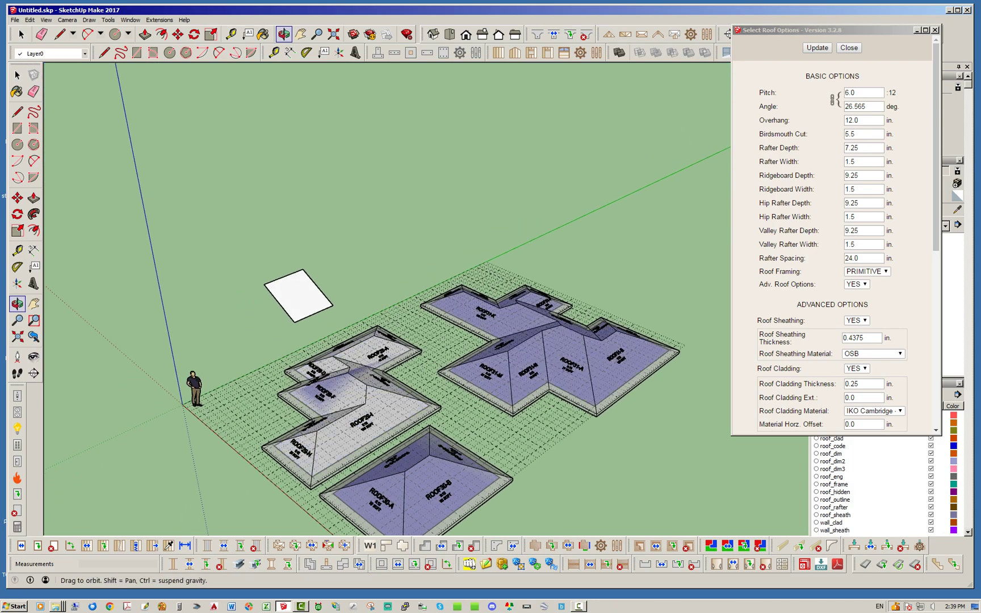
scroll(469, 404, "down", 2)
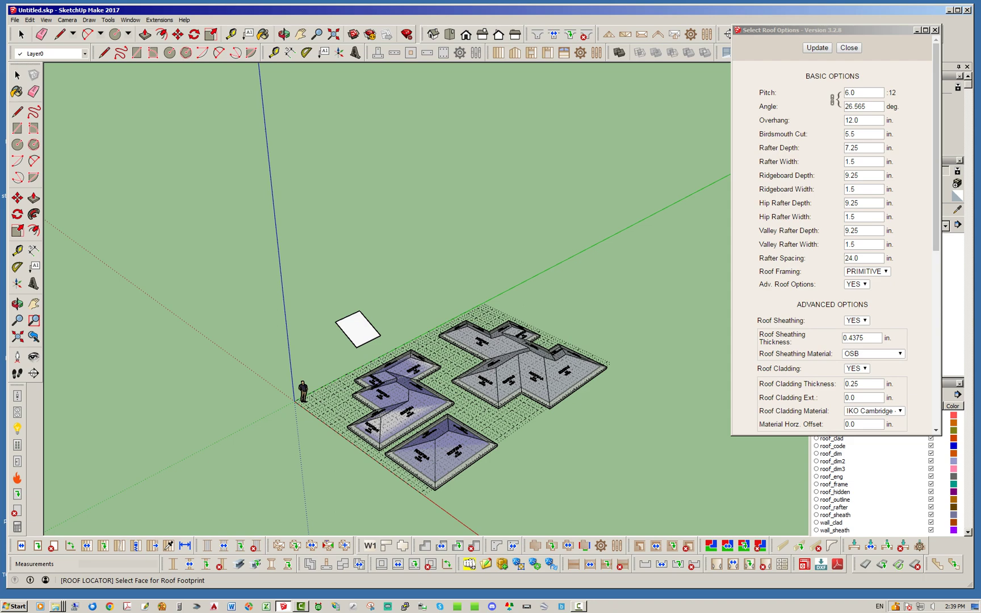
key("space")
middle_click_drag(397, 386, 359, 392)
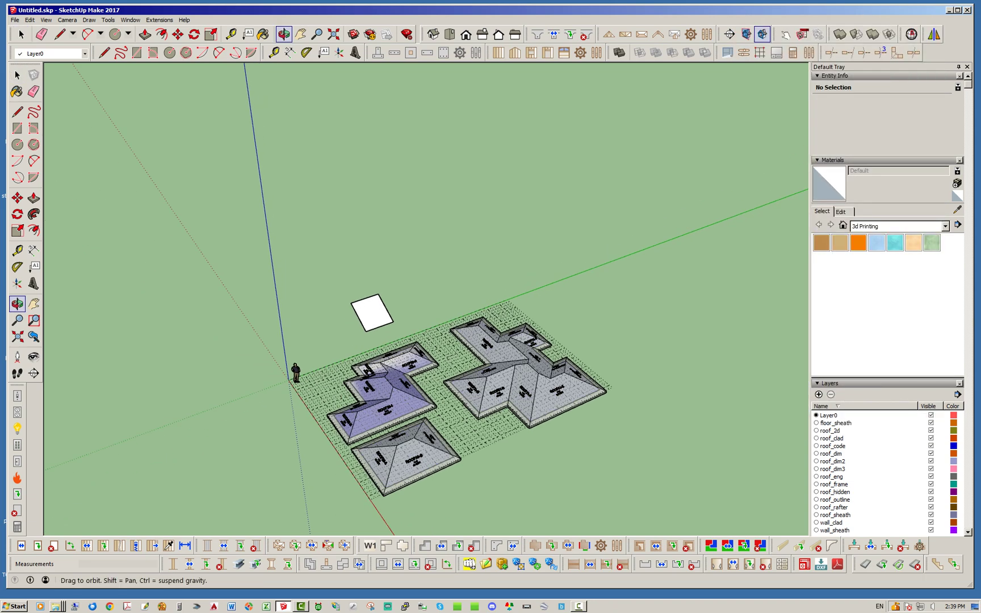
scroll(359, 393, "up", 4)
scroll(426, 322, "down", 3)
middle_click_drag(426, 341, 455, 338)
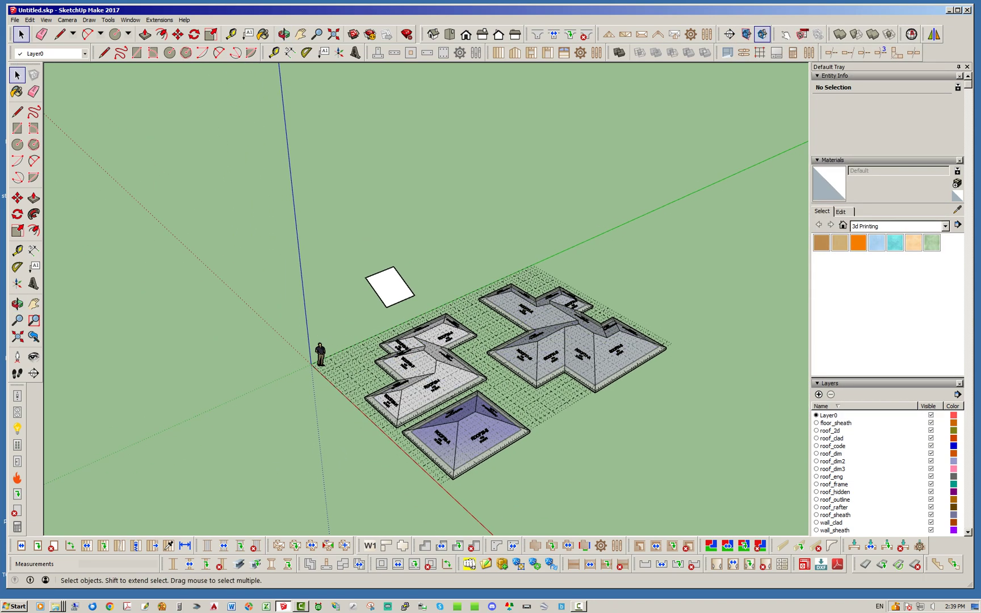